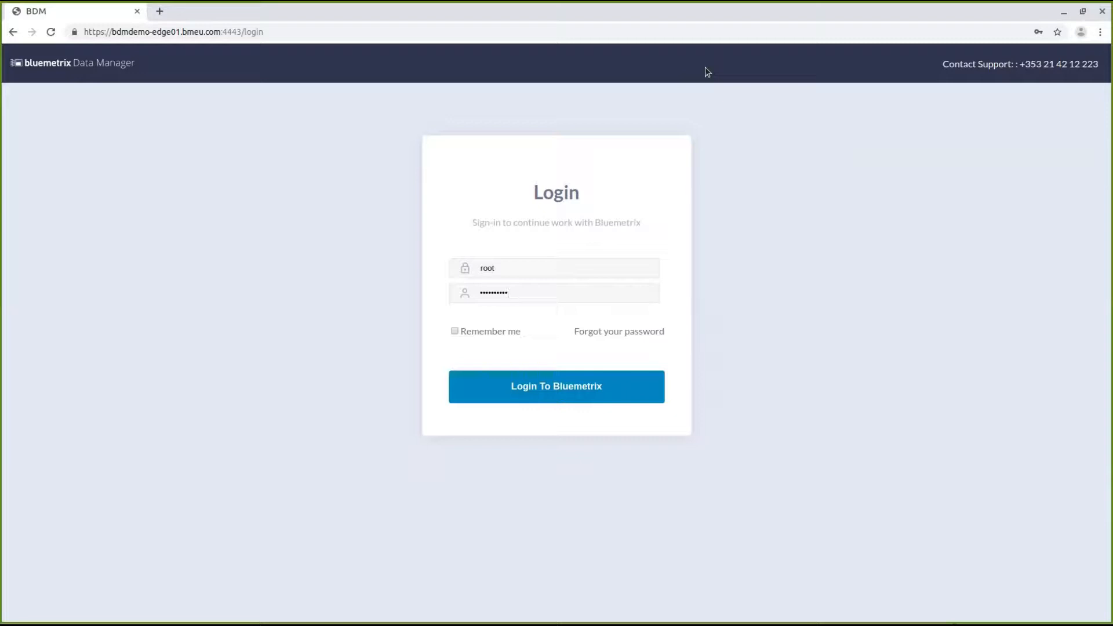
# Log in as root and start creating a new pipeline
pyautogui.click(578, 387)
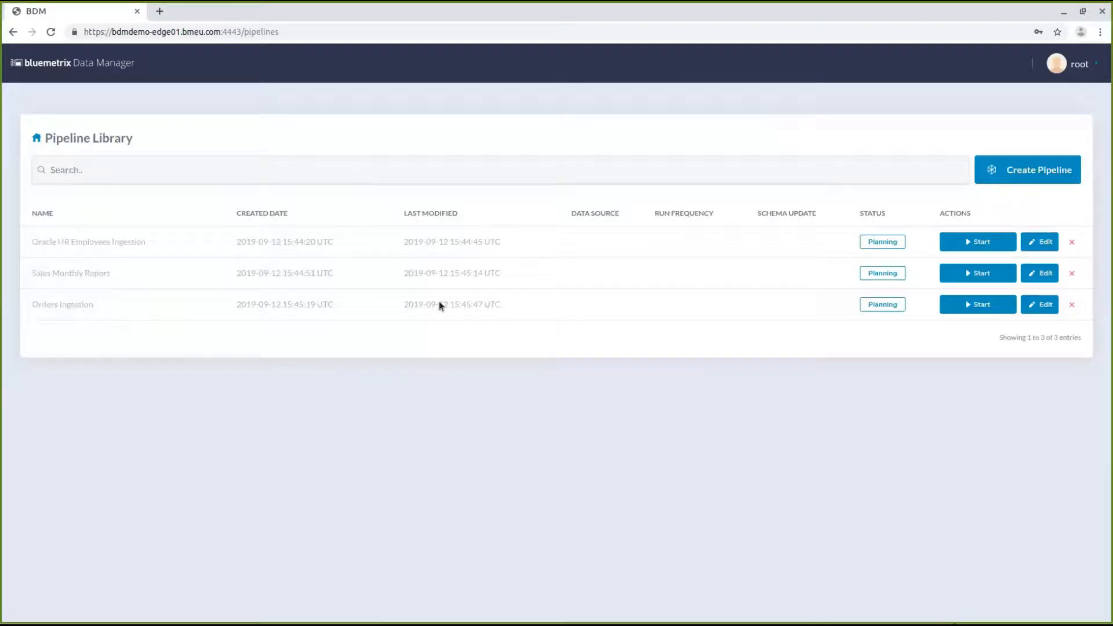
pyautogui.click(1058, 173)
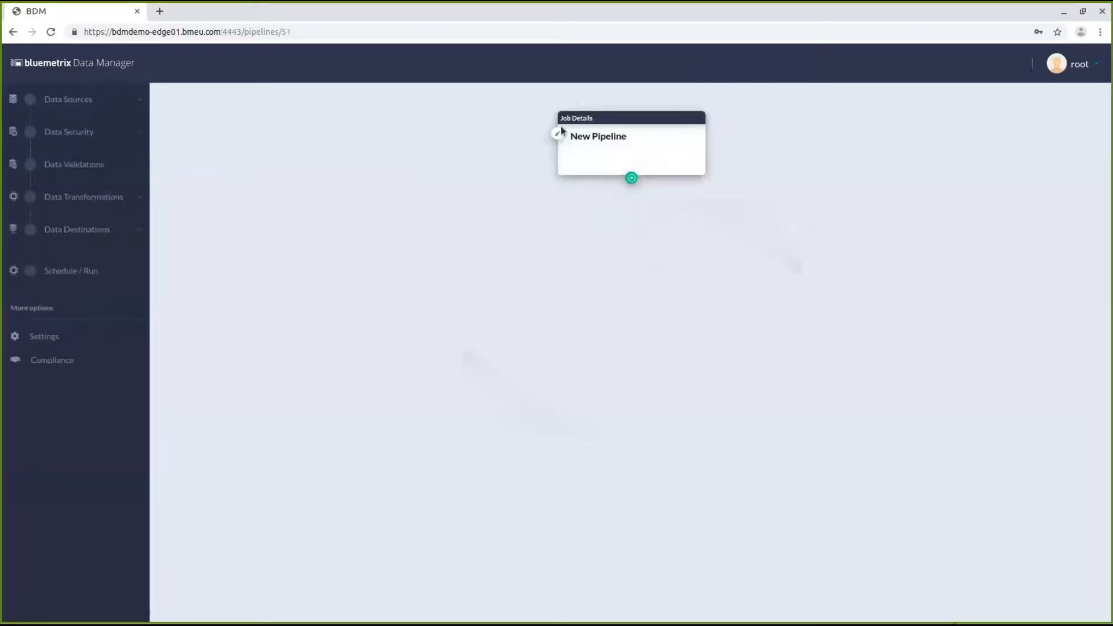
# Rename the pipeline to "Ingest from Oracle to Teradata"
pyautogui.click(558, 134)
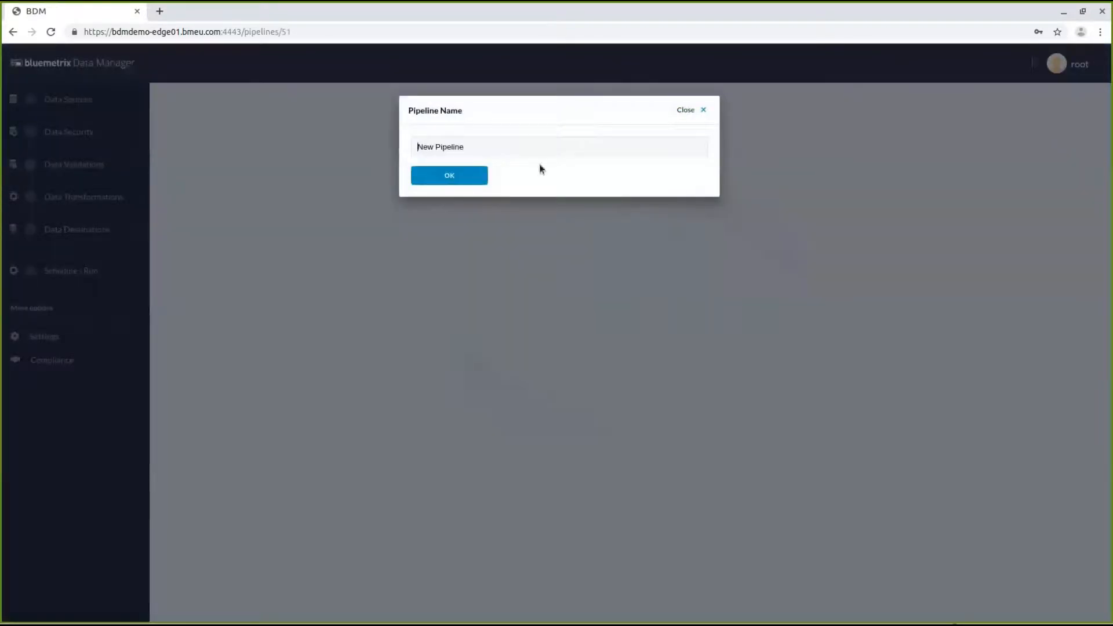
pyautogui.tripleClick(495, 145)
pyautogui.write('Ingest from Oracle to Teradata')
pyautogui.click(447, 177)
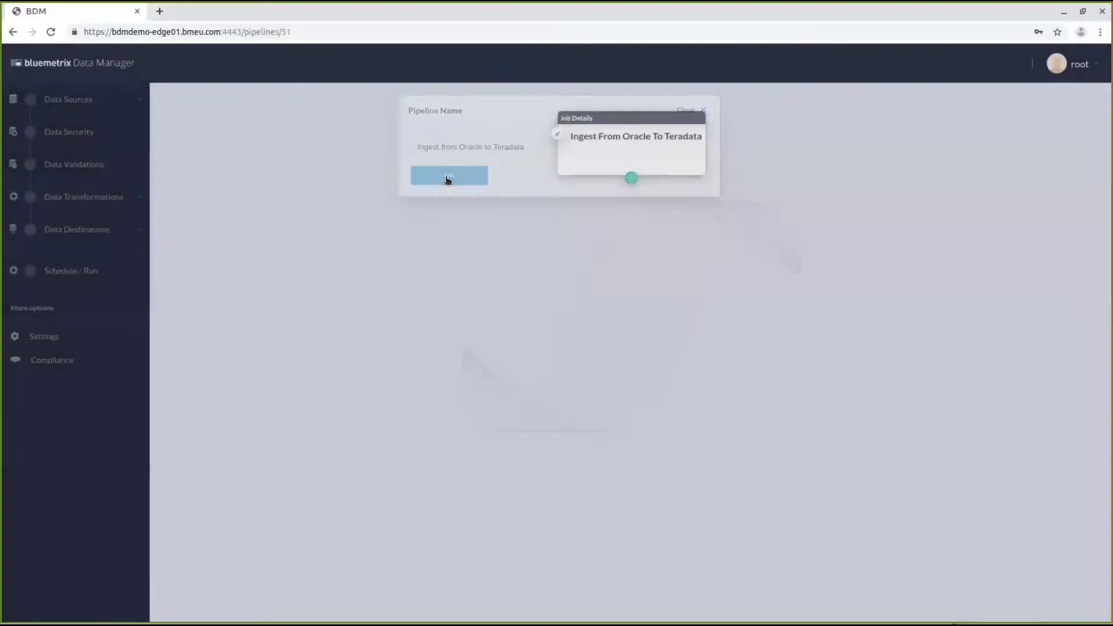
# Set up an Oracle data source using the Oracle HR database and the HR.EMPLOYEES table
pyautogui.click(109, 107)
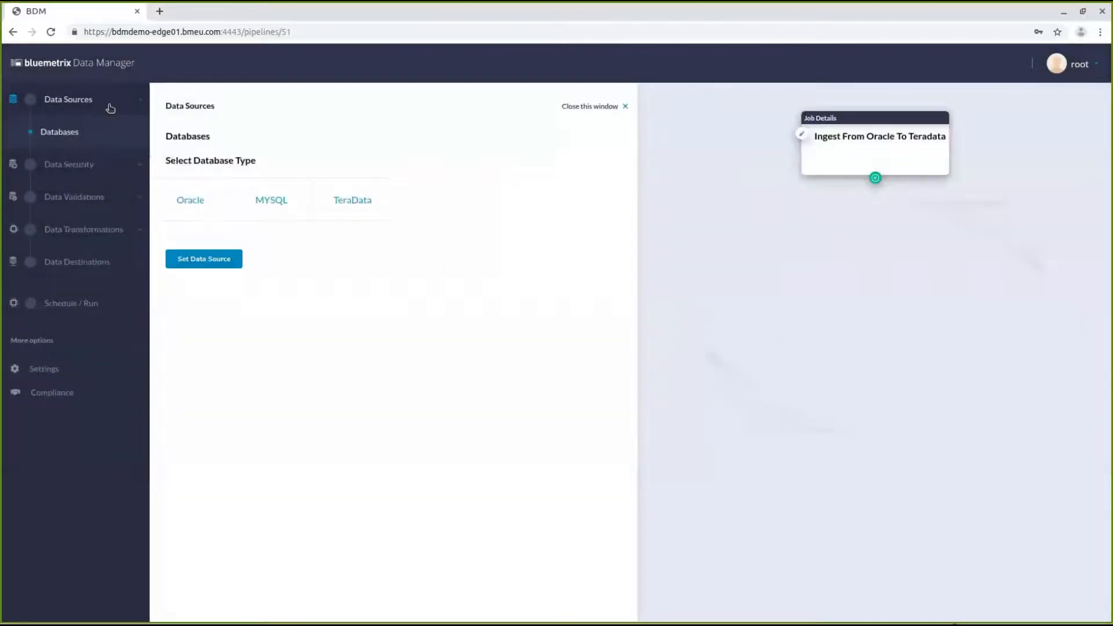
pyautogui.click(210, 209)
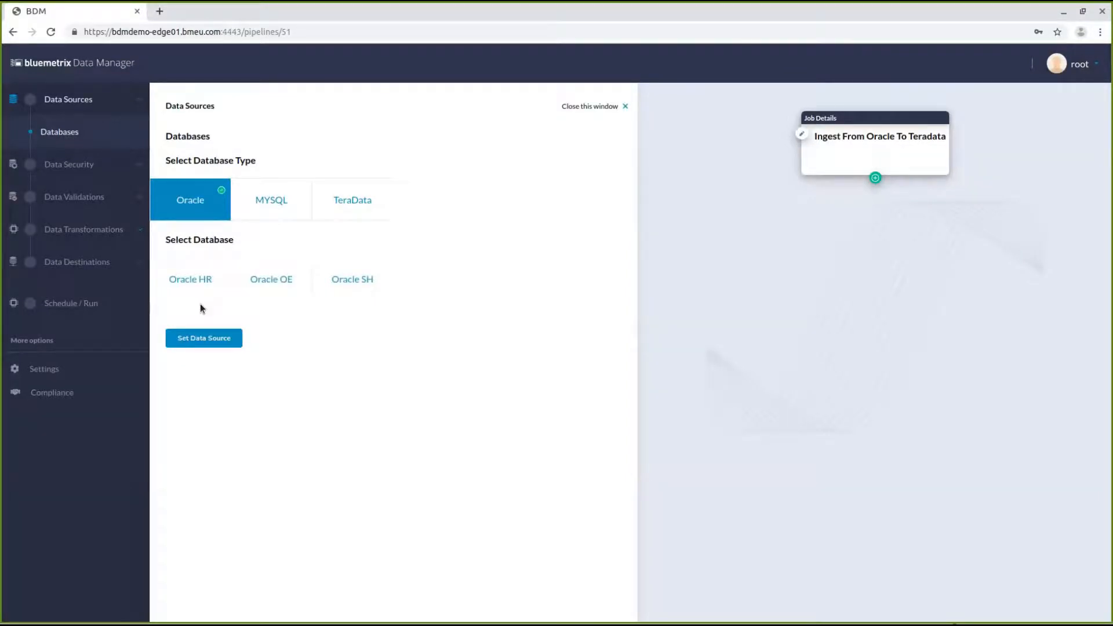
pyautogui.click(197, 287)
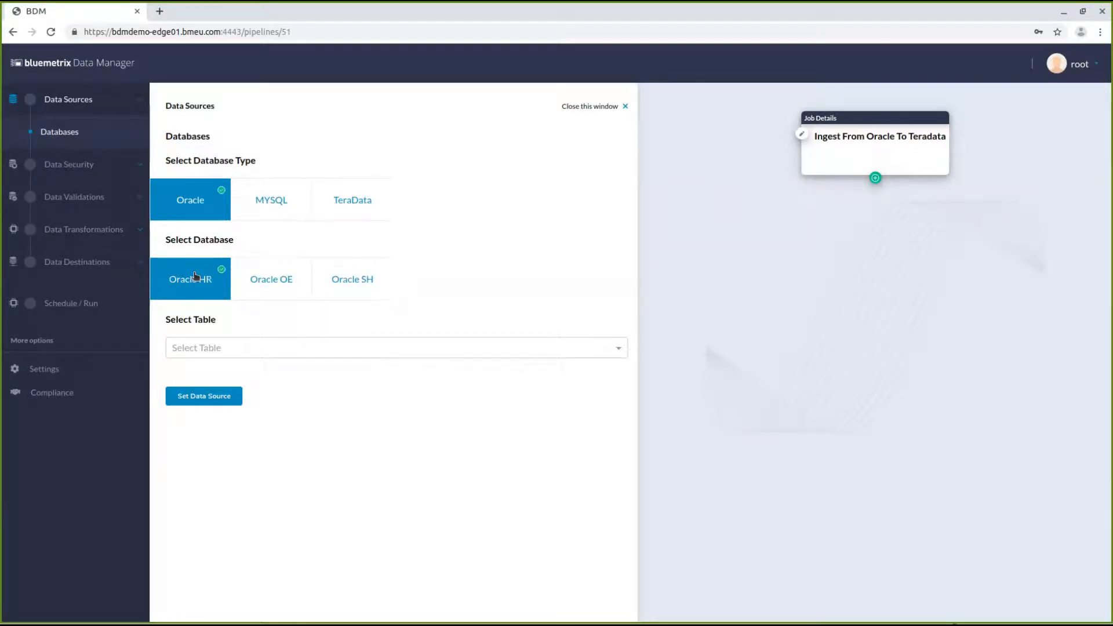
pyautogui.click(234, 350)
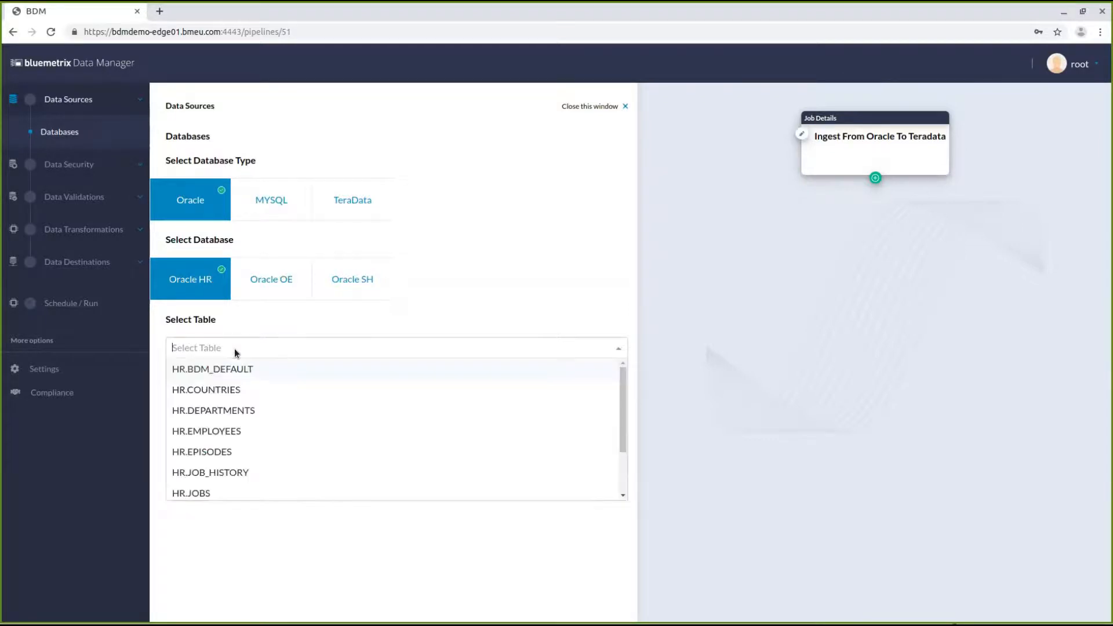
pyautogui.click(244, 434)
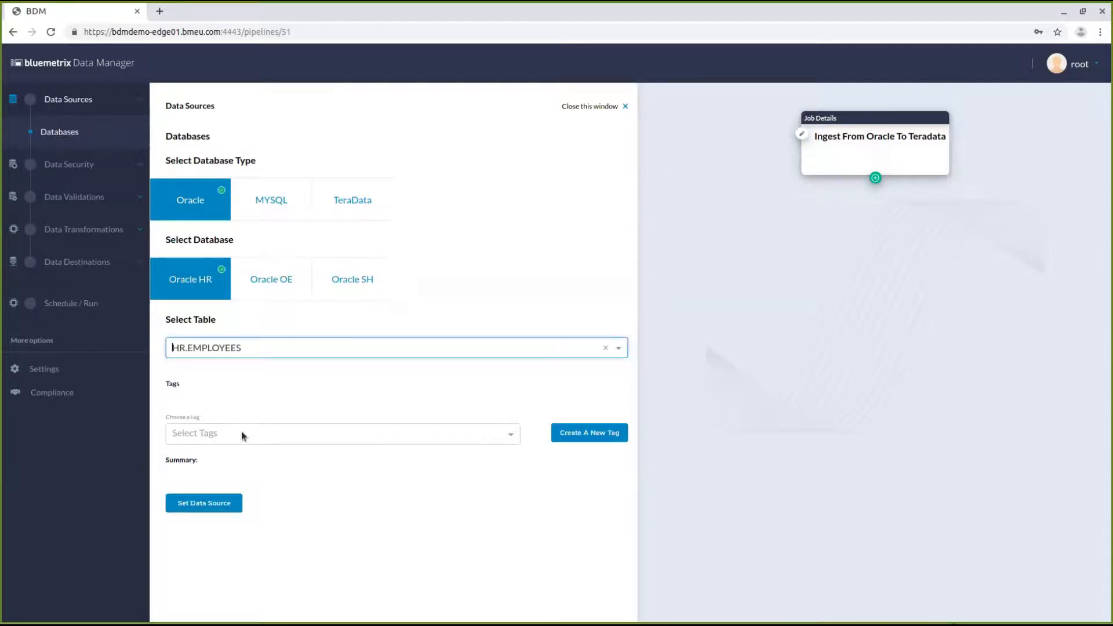
# Tag the source with PPI, set its Format attribute value to Demo, and save the data source
pyautogui.click(459, 442)
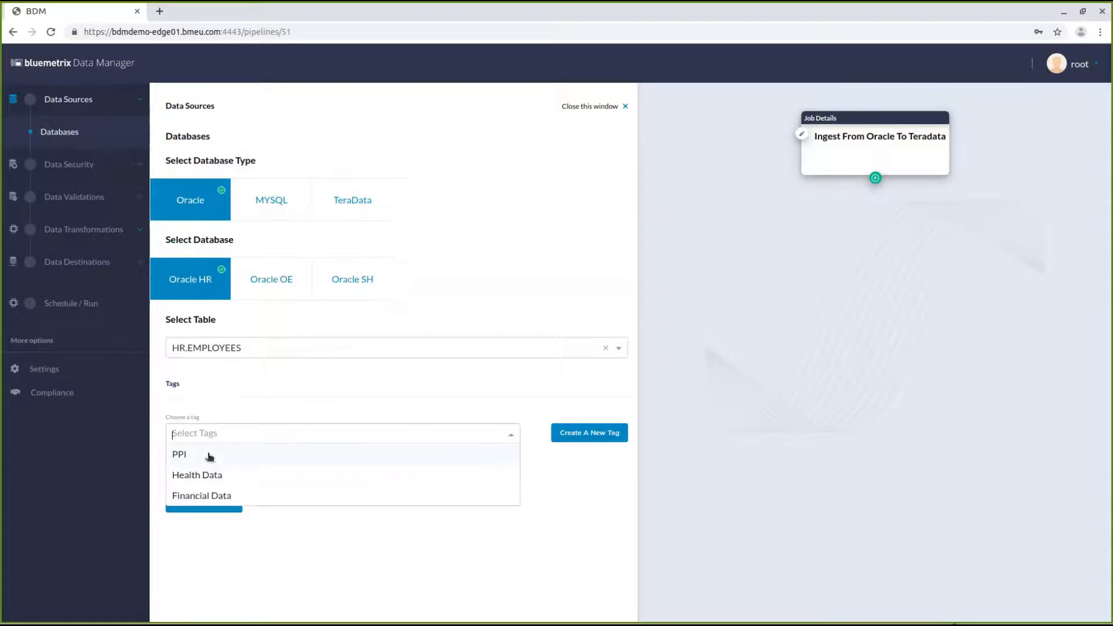
pyautogui.click(210, 456)
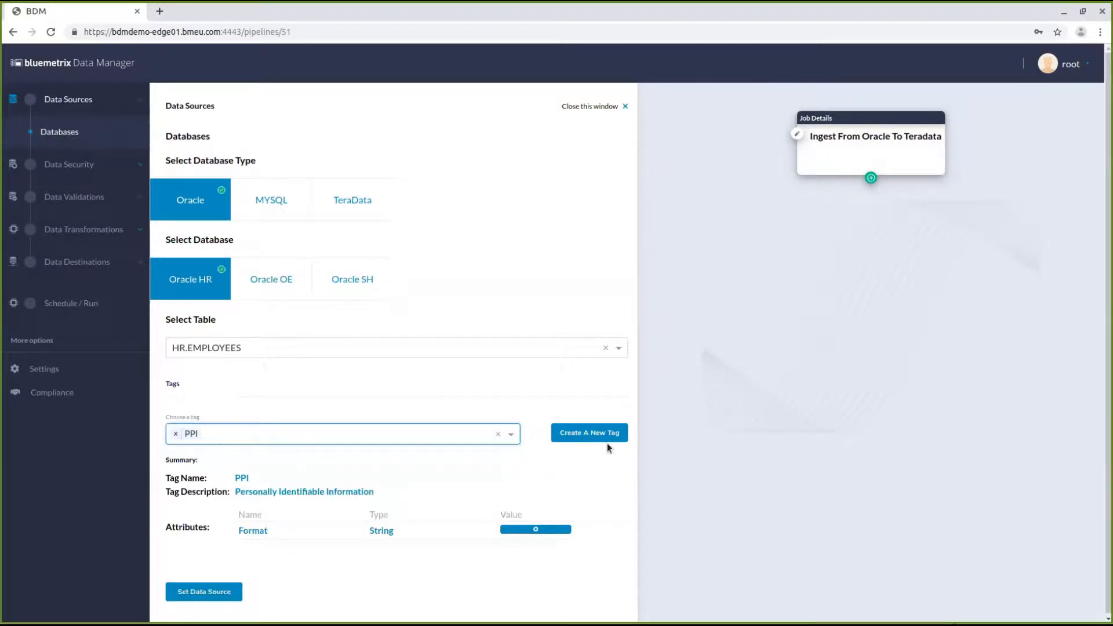
pyautogui.click(536, 529)
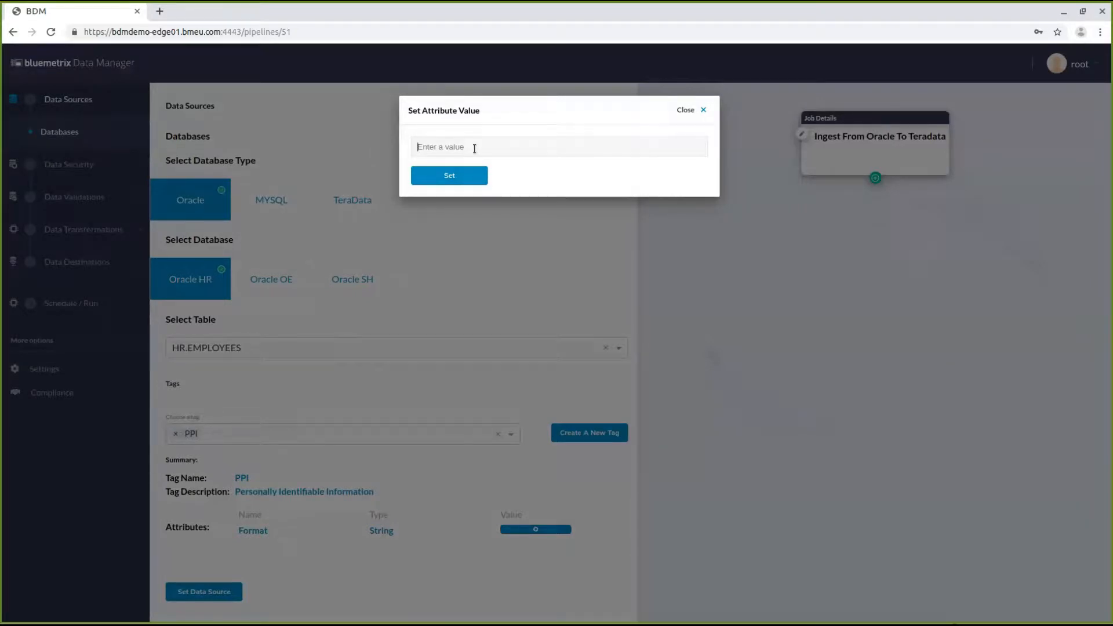
pyautogui.write('Demo')
pyautogui.click(462, 175)
pyautogui.click(193, 593)
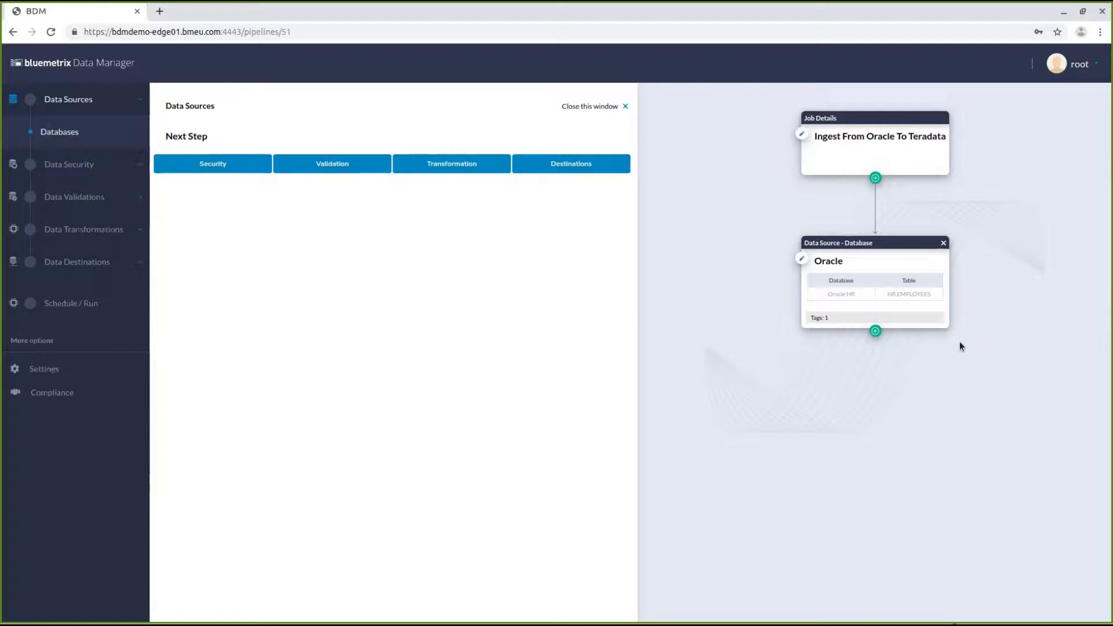
# Add a Security stage after the Oracle source node
pyautogui.click(818, 320)
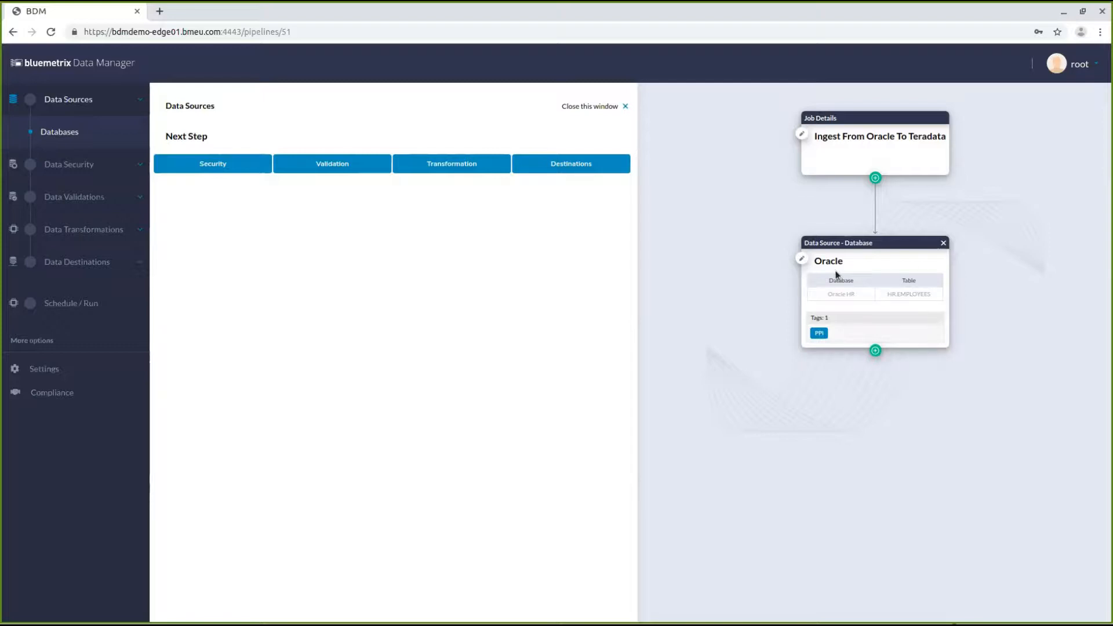
pyautogui.click(875, 350)
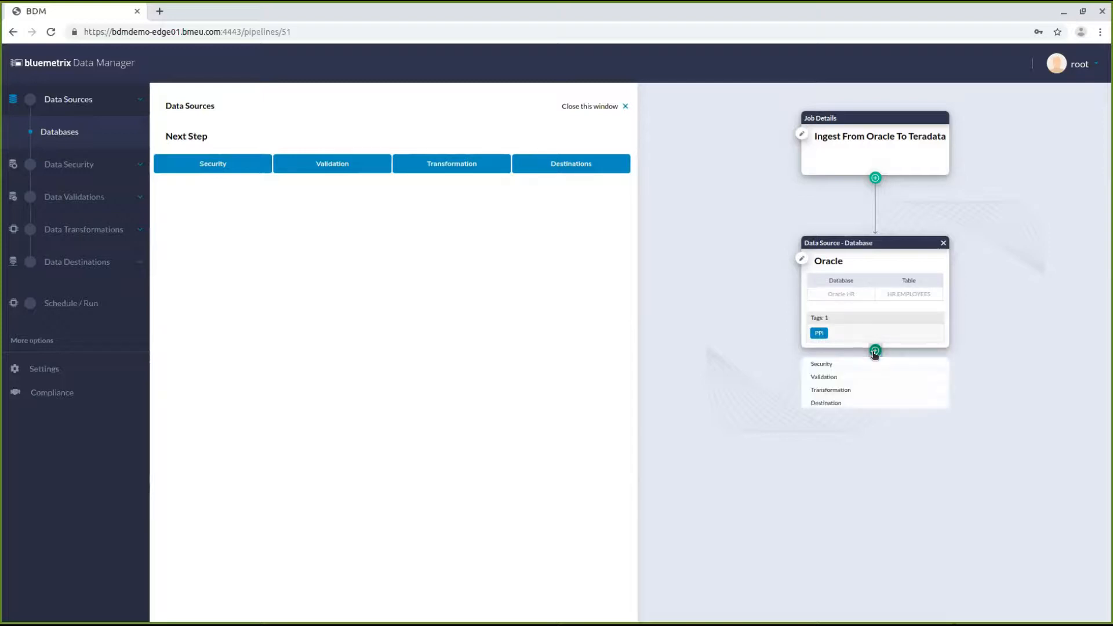
pyautogui.click(821, 364)
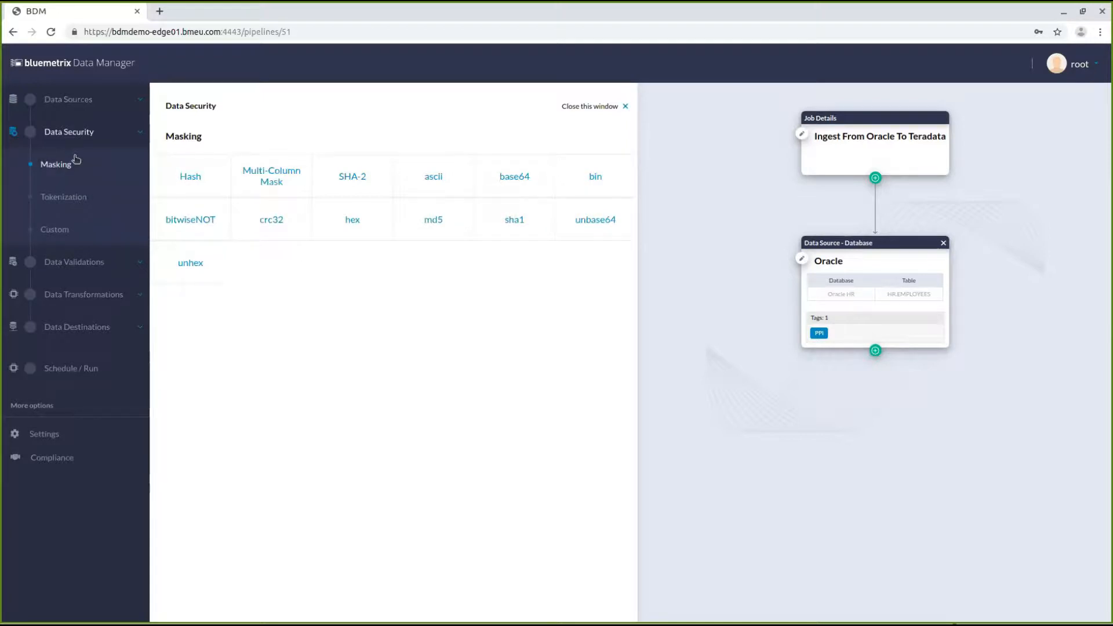
# Add a sha1 masking stage converting the EMAIL column into a new column named EMAIL
pyautogui.click(73, 196)
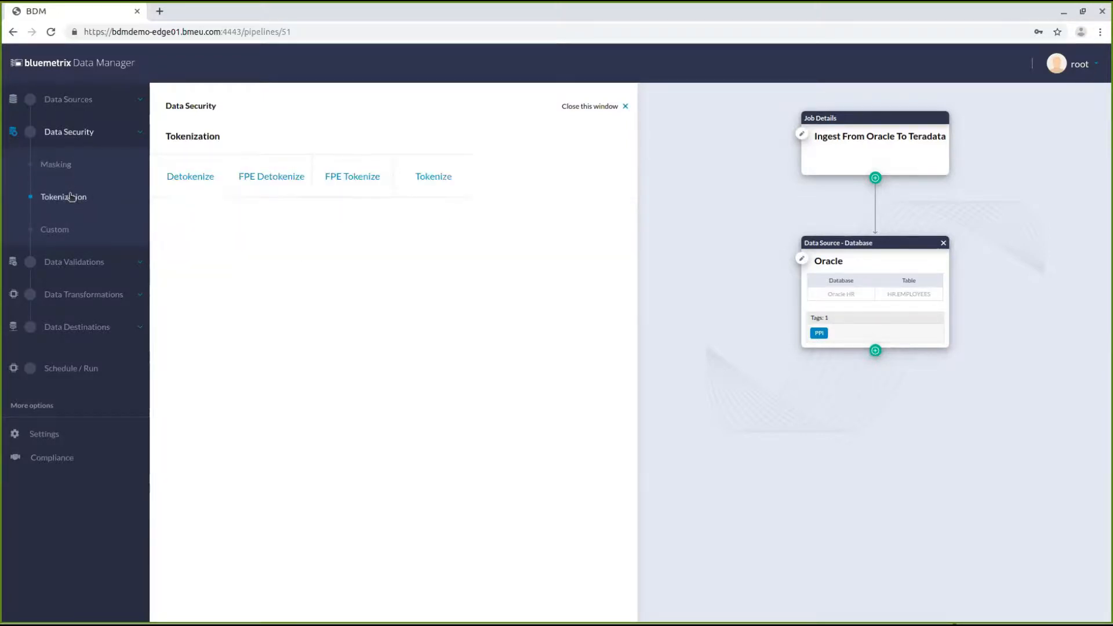
pyautogui.click(81, 165)
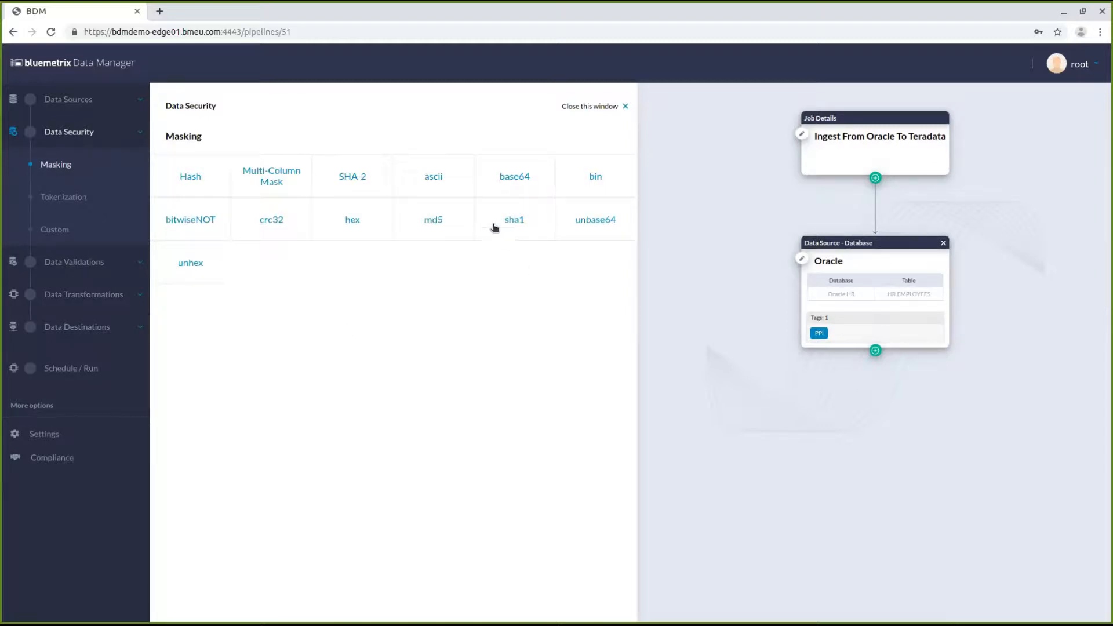
pyautogui.click(513, 222)
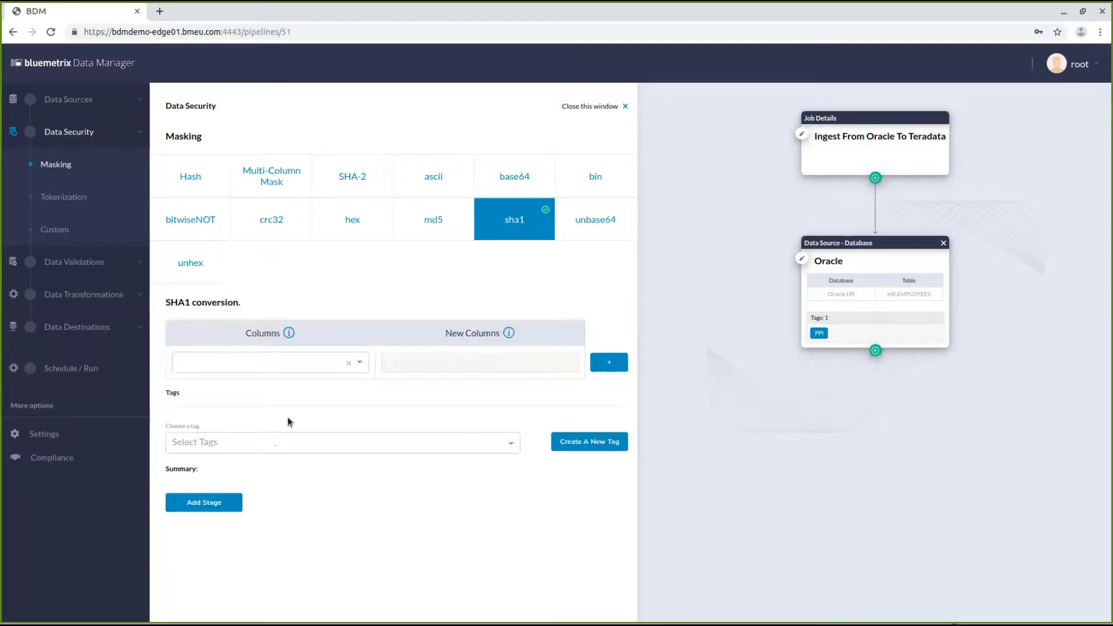
pyautogui.click(318, 358)
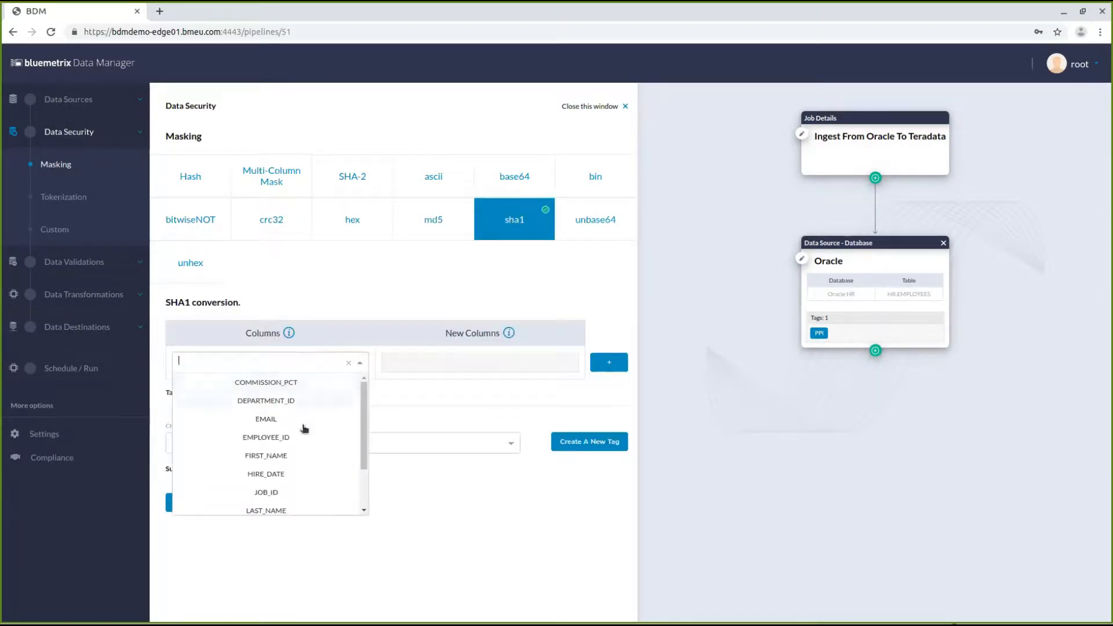
pyautogui.click(267, 419)
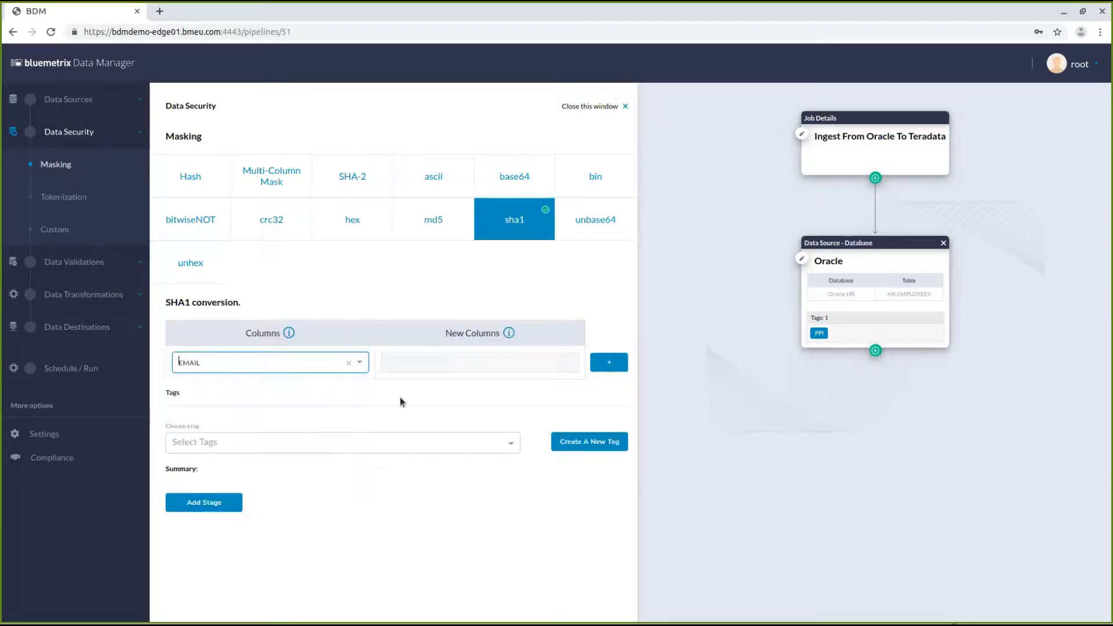
pyautogui.click(481, 361)
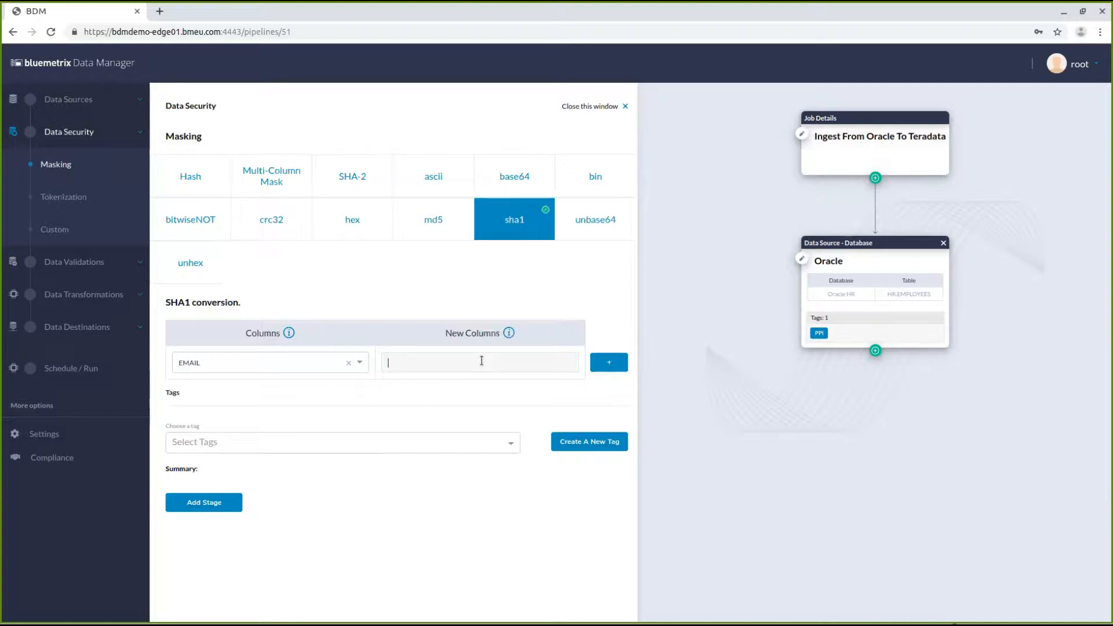
pyautogui.write('EMAIL')
pyautogui.click(195, 512)
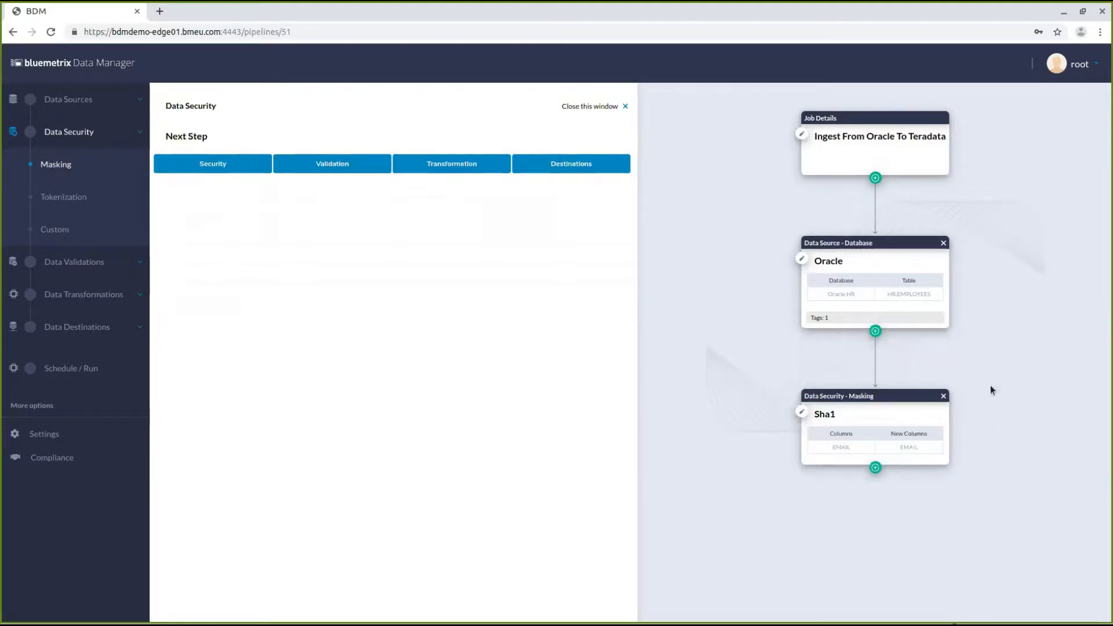
# Add a TeraData destination using the TeraData database in Overwrite mode with the DEMO_EMPLOYEES table
pyautogui.click(876, 470)
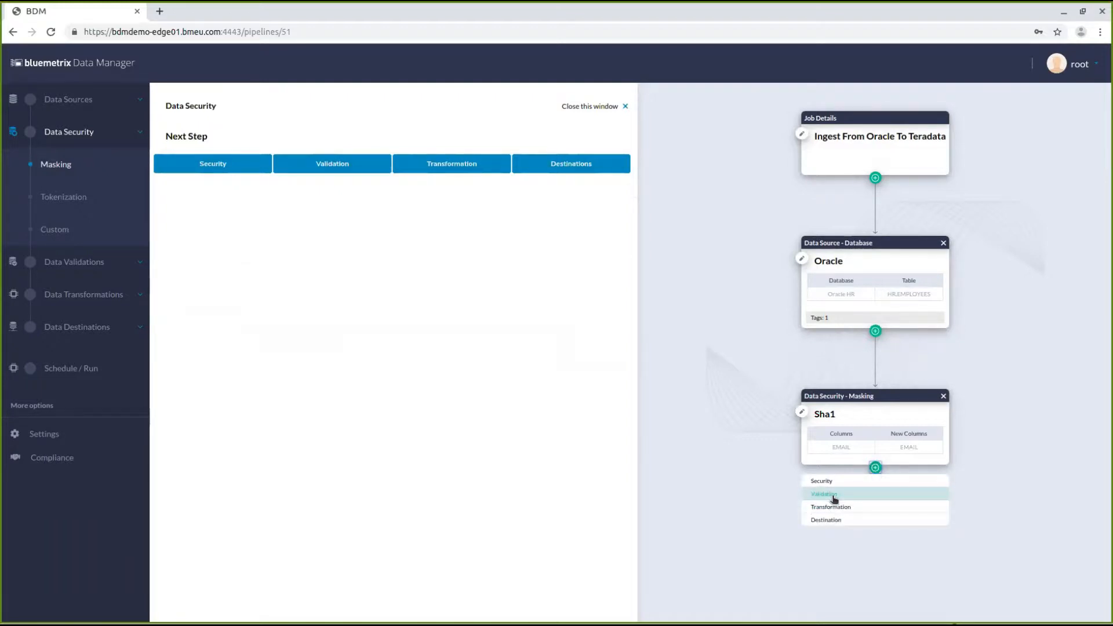
pyautogui.click(835, 521)
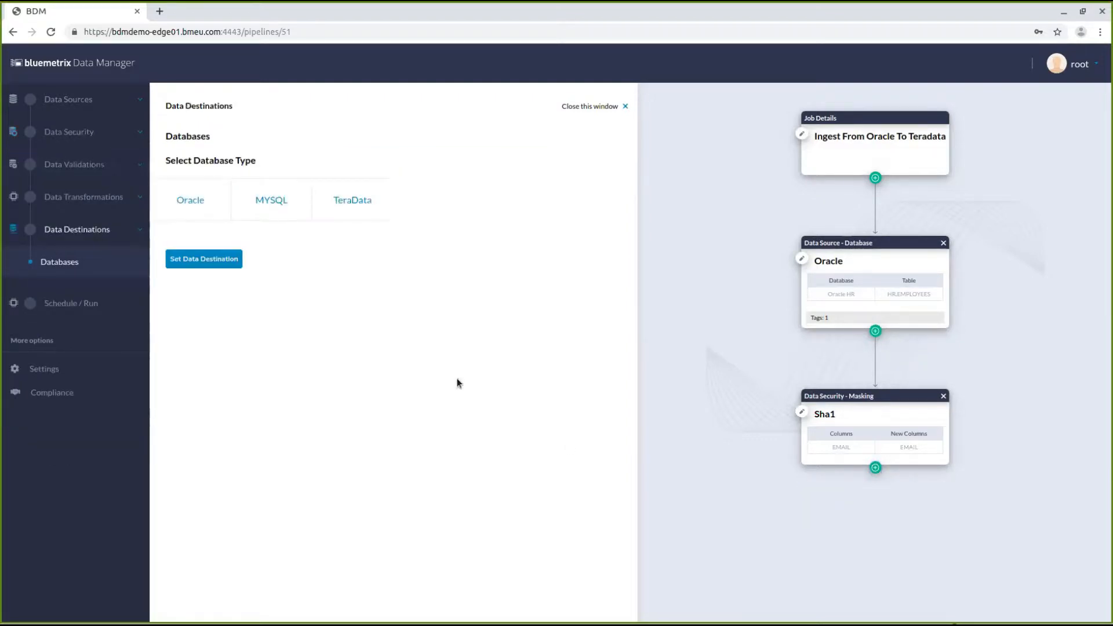
pyautogui.click(358, 211)
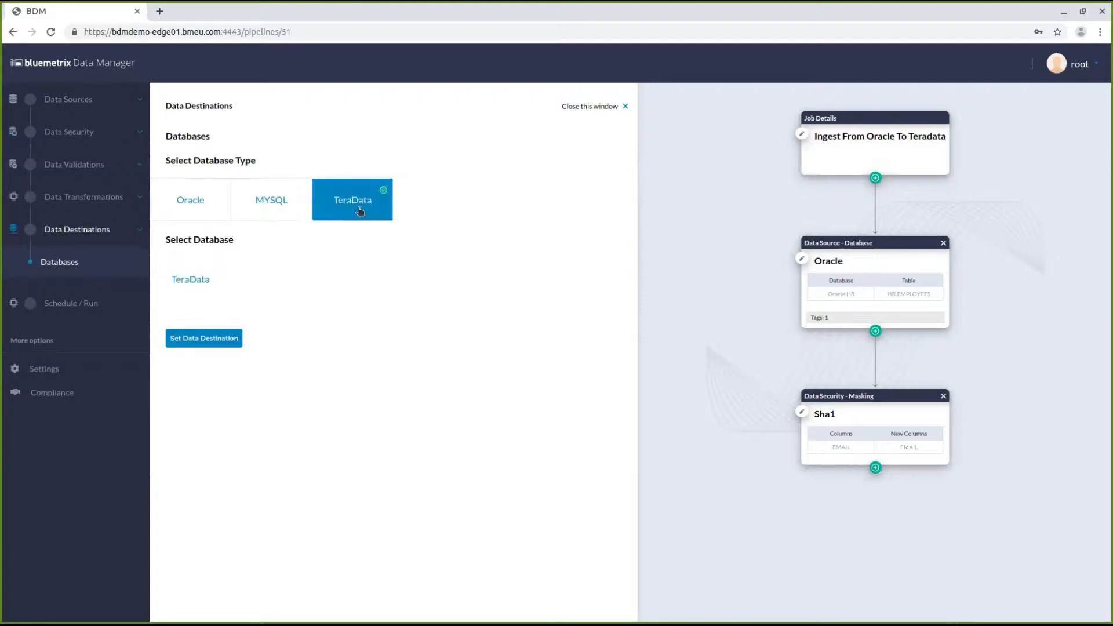
pyautogui.click(187, 282)
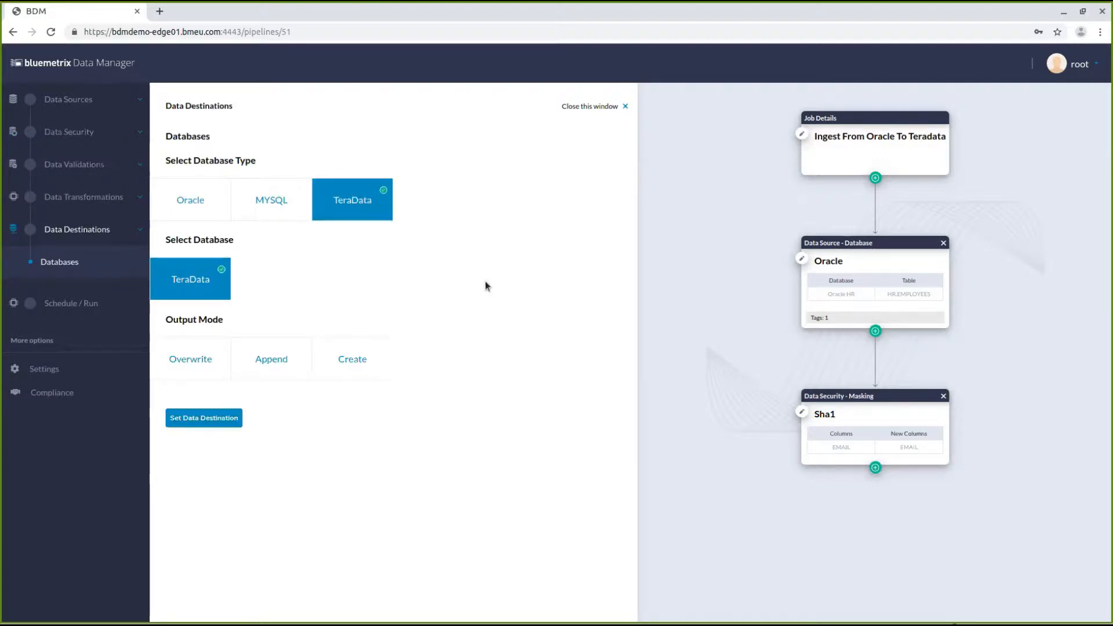
pyautogui.click(184, 348)
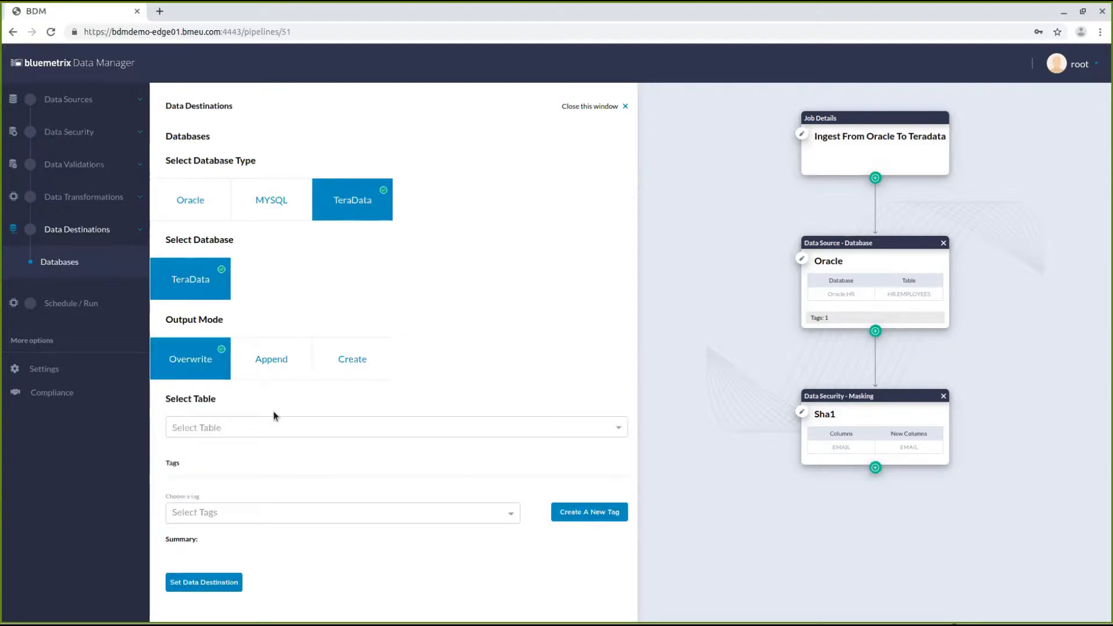
pyautogui.click(298, 428)
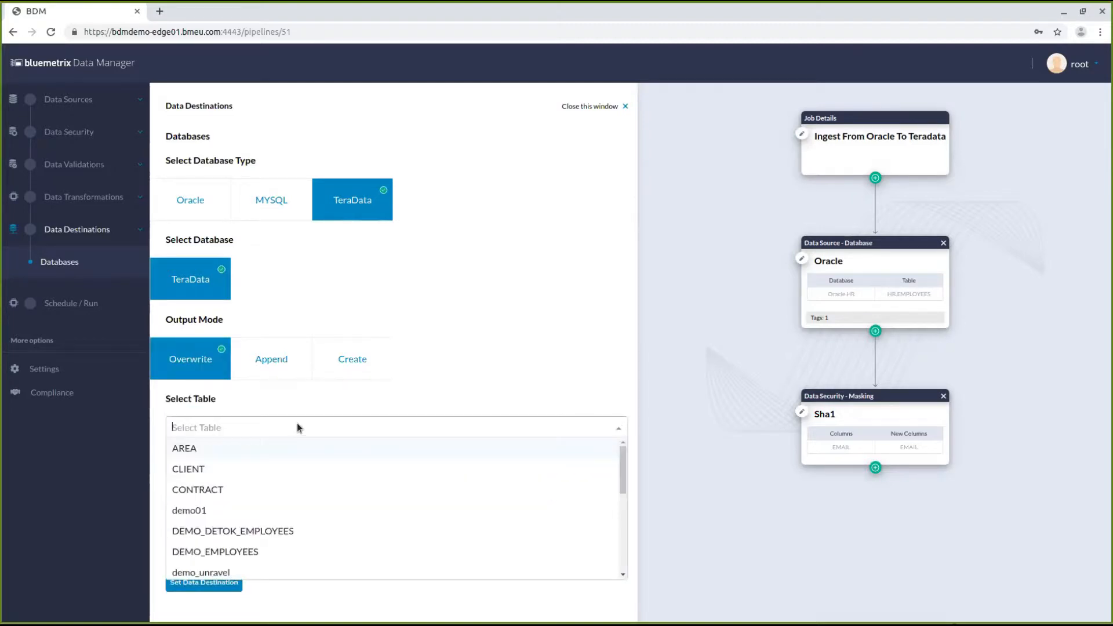
pyautogui.click(230, 551)
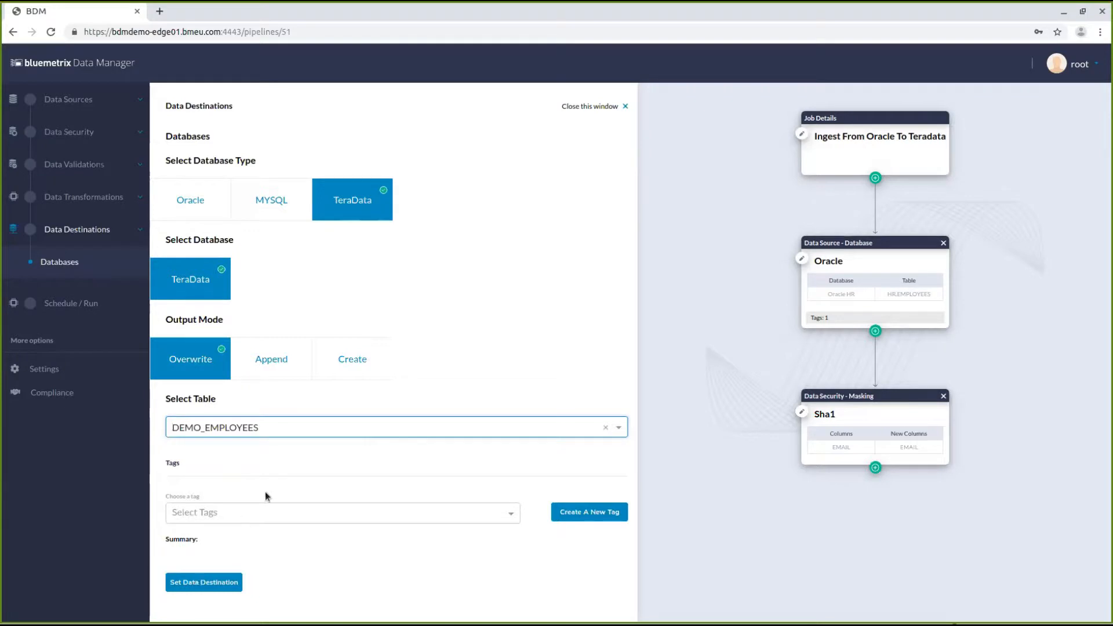
pyautogui.click(195, 583)
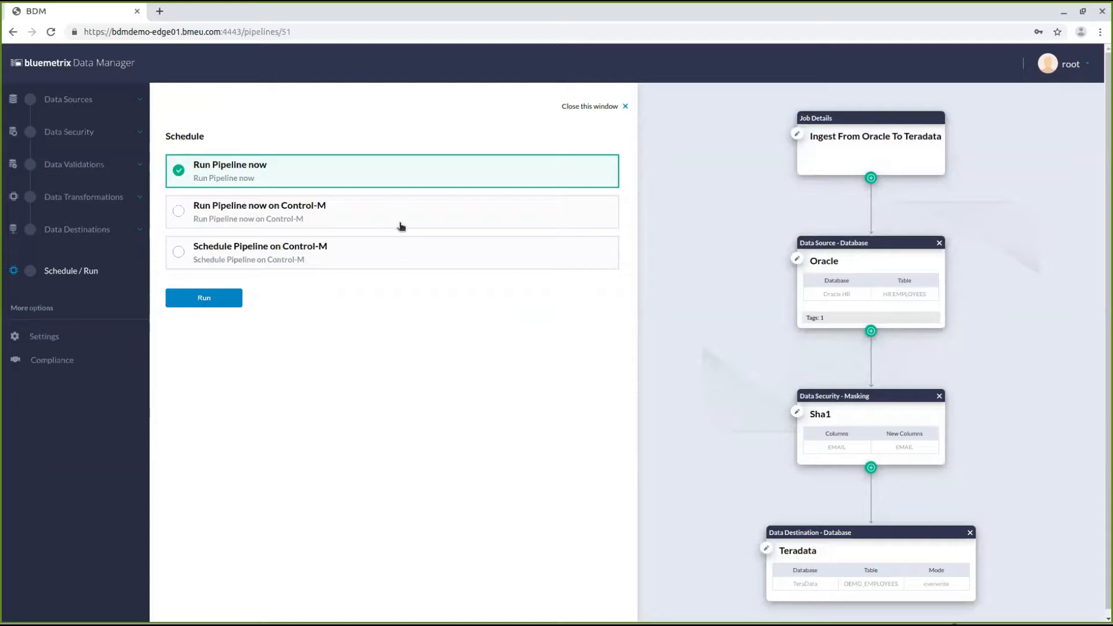
# Run the pipeline now on Control-M without adding conditions
pyautogui.click(322, 224)
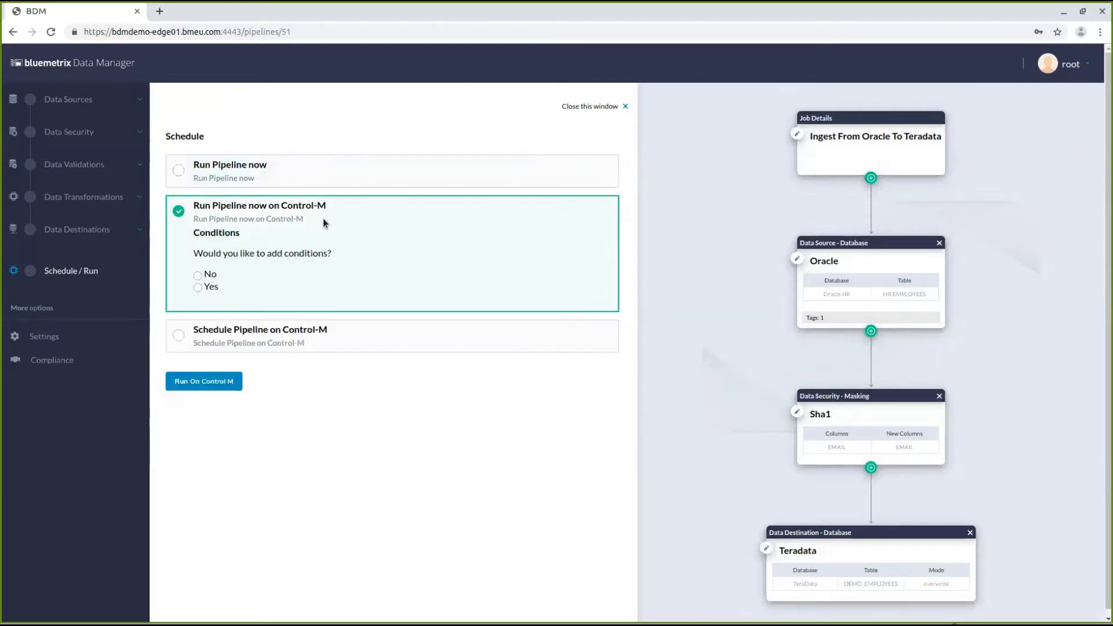
pyautogui.click(198, 275)
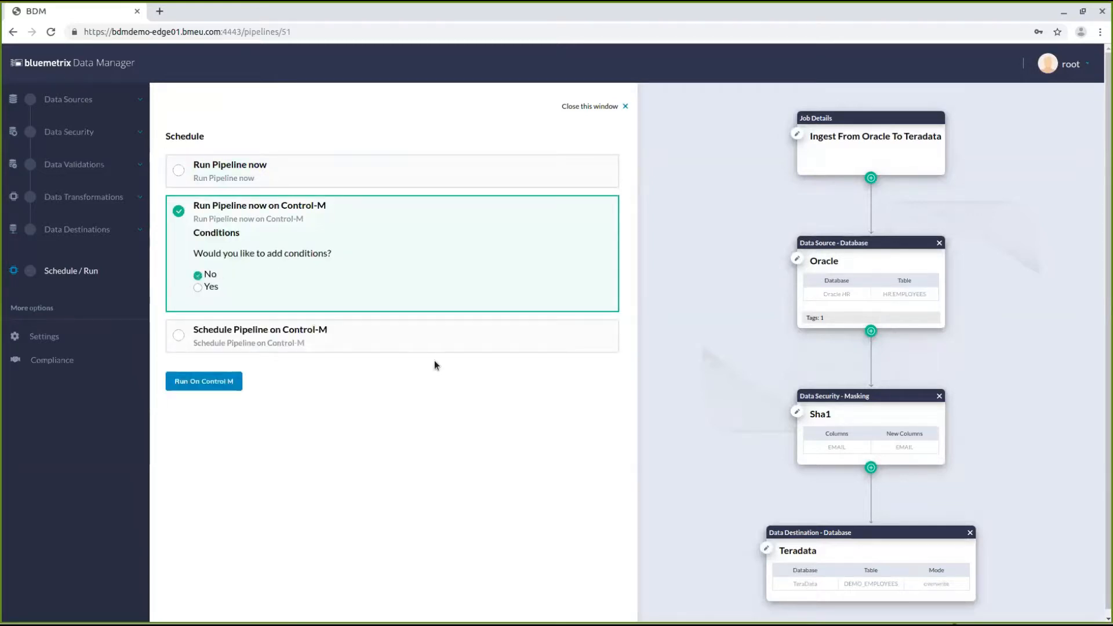
pyautogui.click(206, 384)
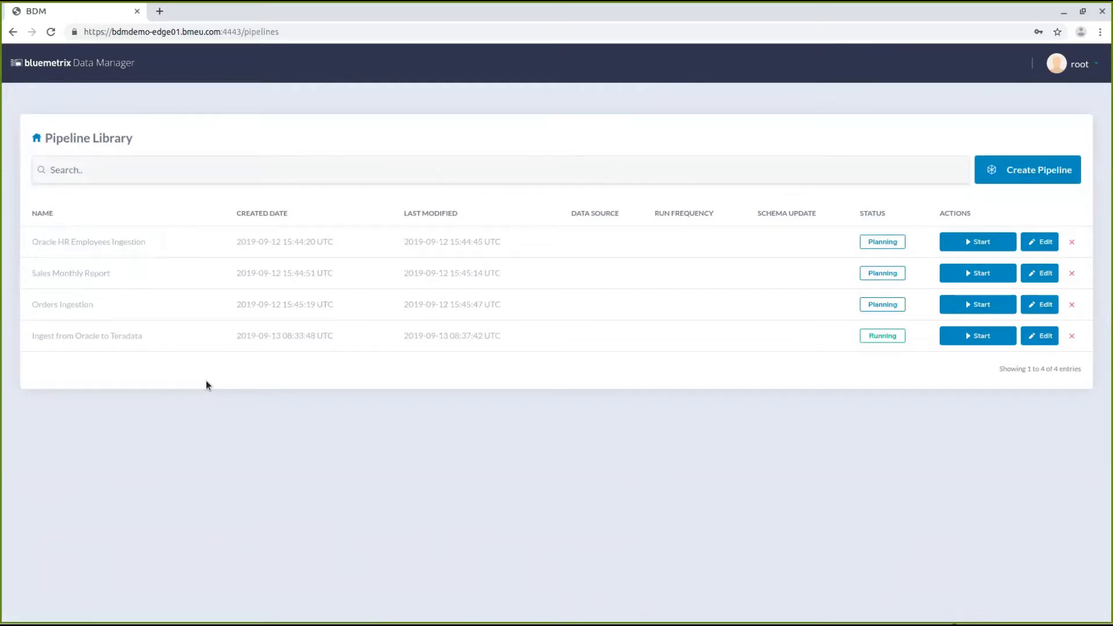
# Open the running pipeline's status and logs
pyautogui.click(885, 336)
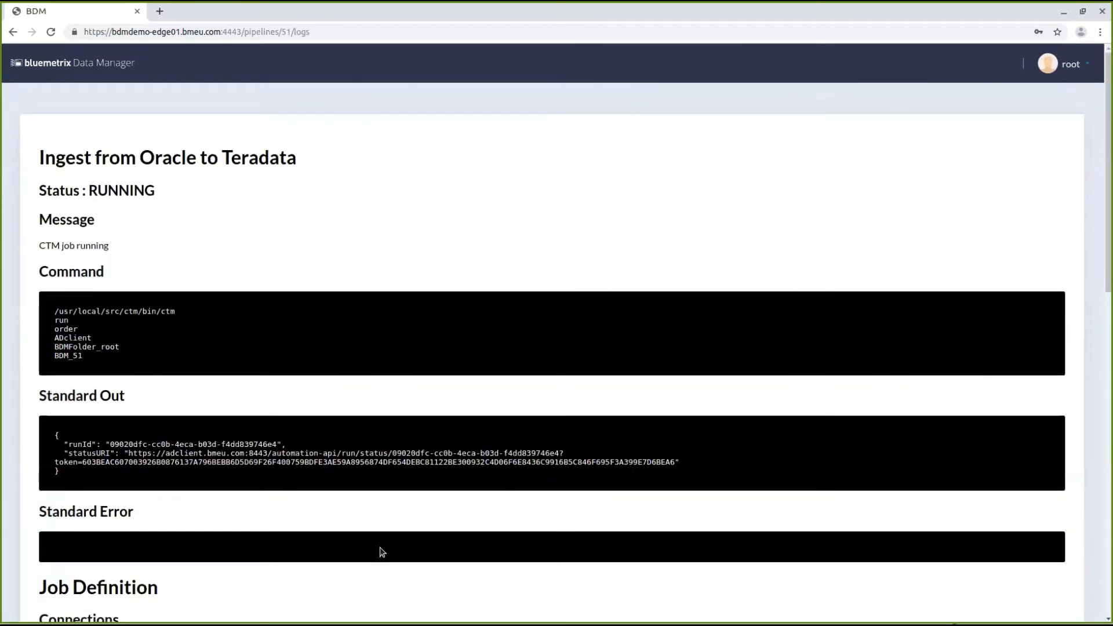
# Monitor the running pipeline by switching between the pipeline library and its status logs and job definition
pyautogui.scroll(-6, 293, 341)
pyautogui.scroll(7, 227, 500)
pyautogui.click(72, 65)
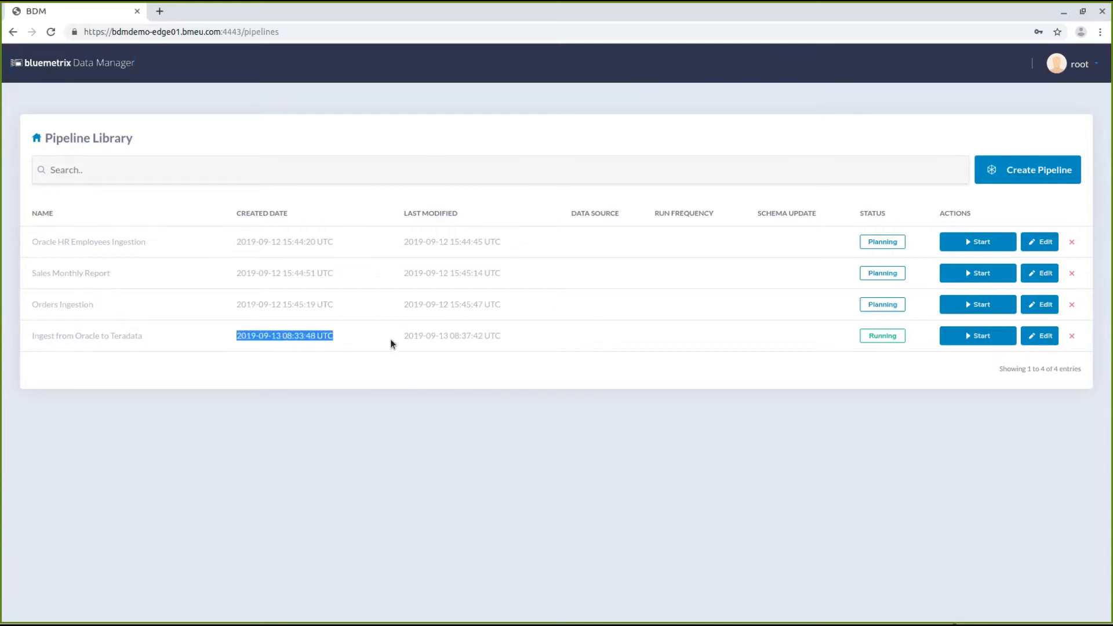
pyautogui.click(539, 332)
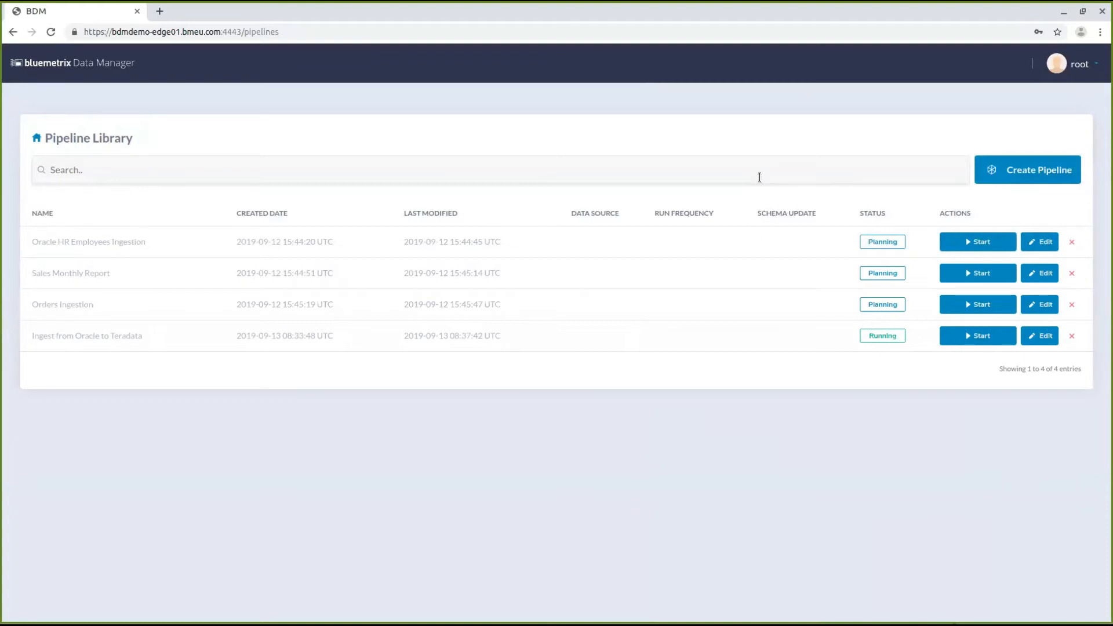
pyautogui.click(898, 338)
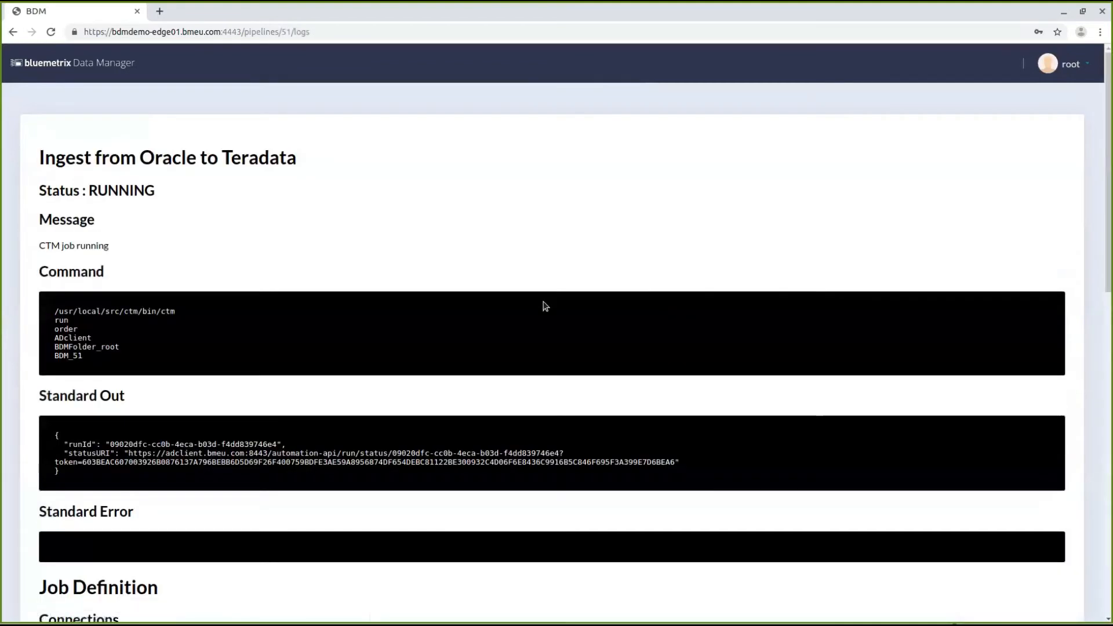
pyautogui.scroll(-3, 535, 300)
pyautogui.scroll(-7, 535, 300)
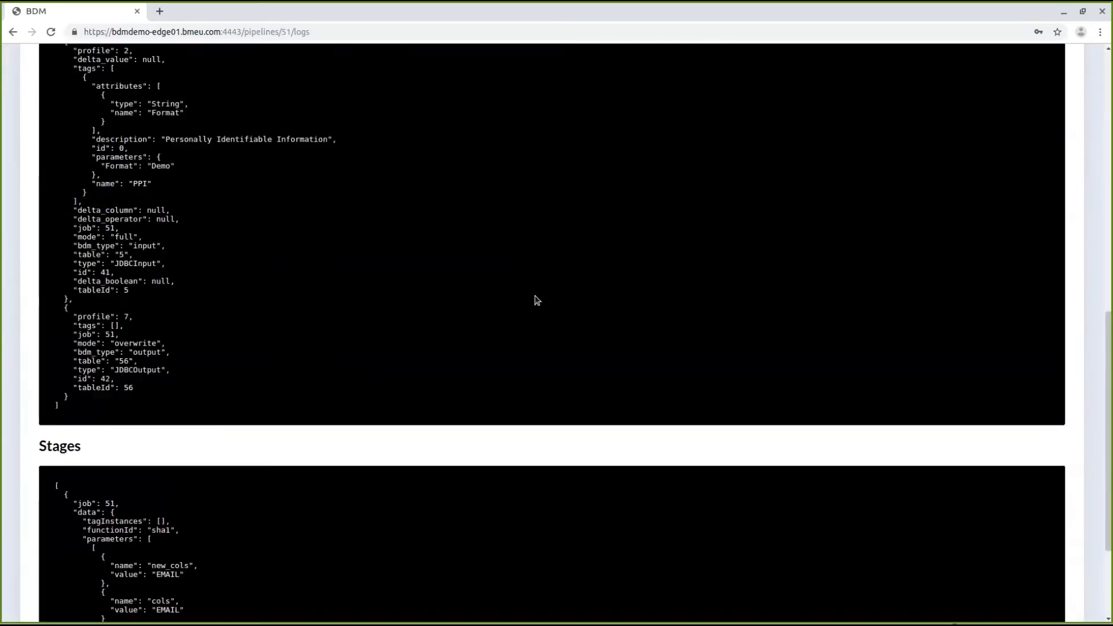
pyautogui.scroll(10, 535, 300)
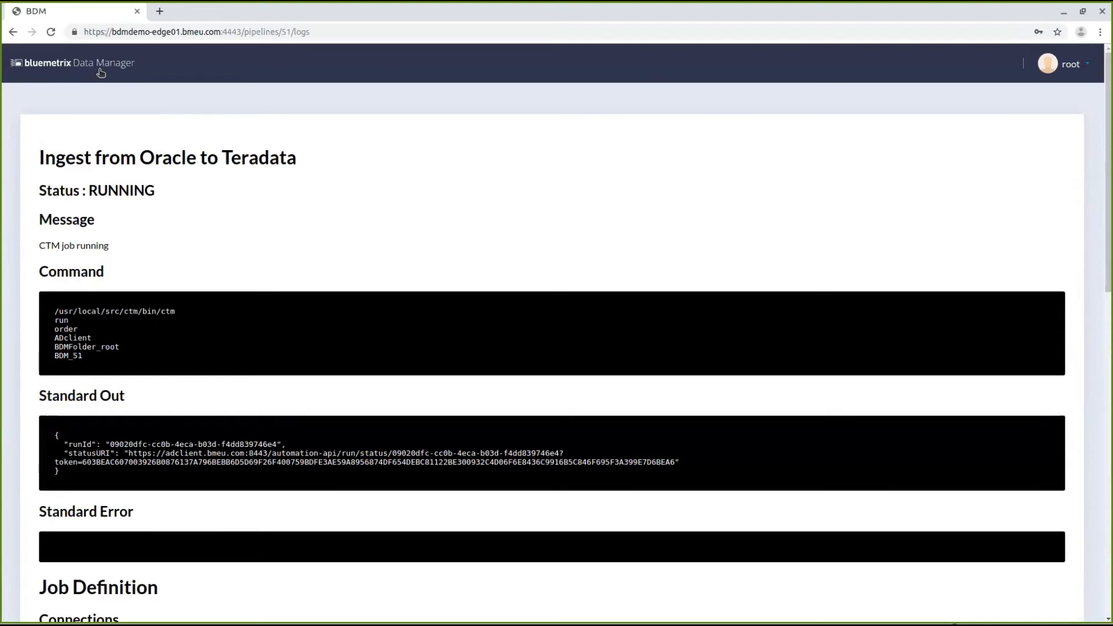
pyautogui.click(100, 72)
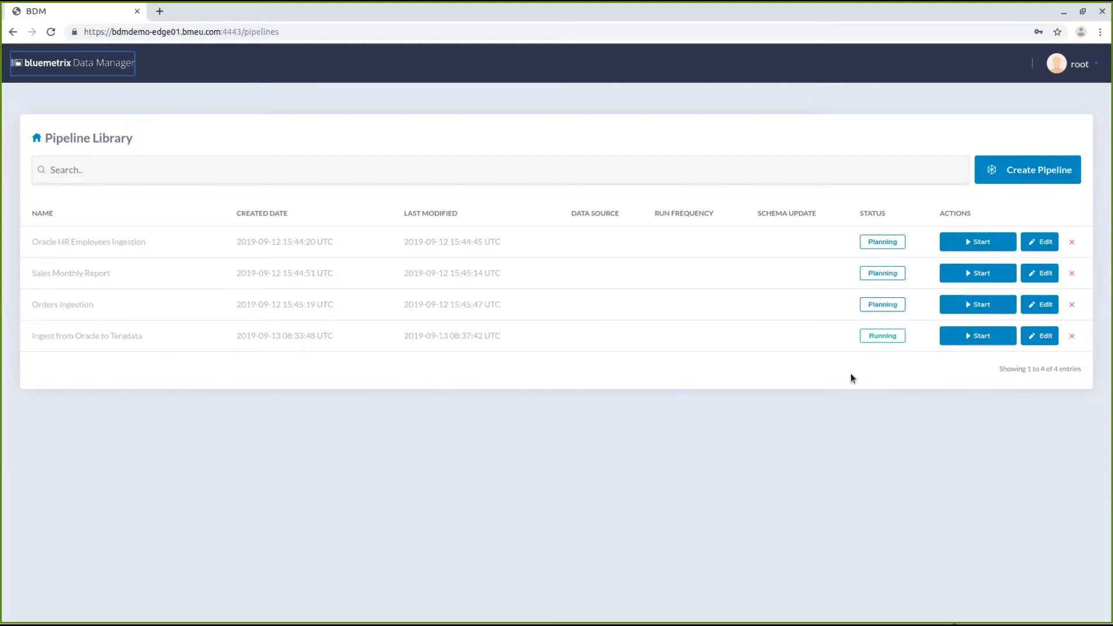
pyautogui.click(886, 336)
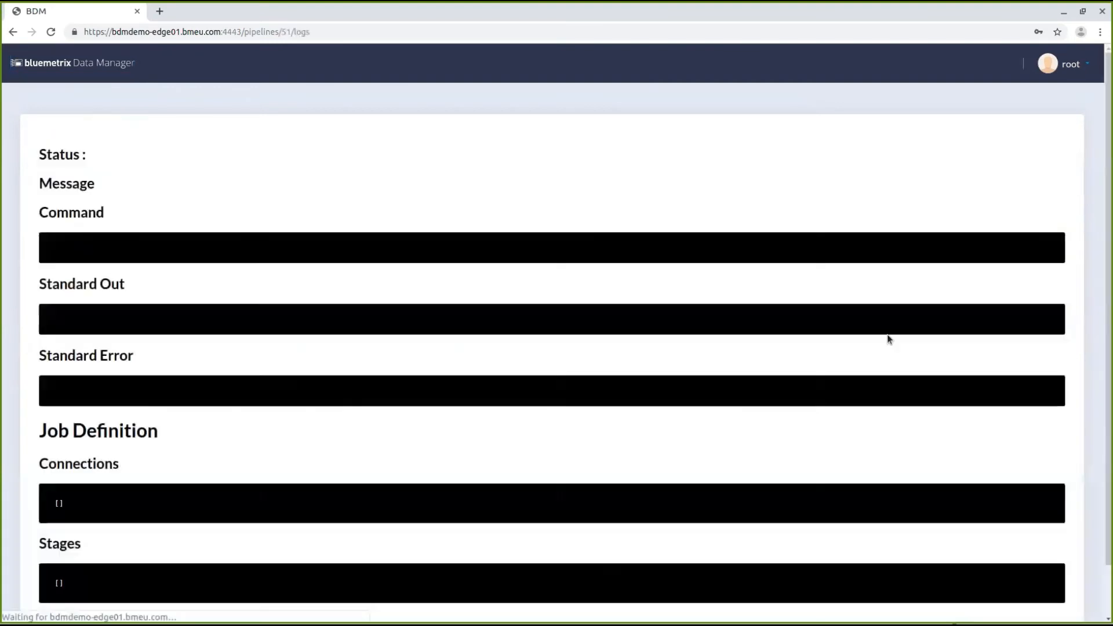
pyautogui.click(70, 72)
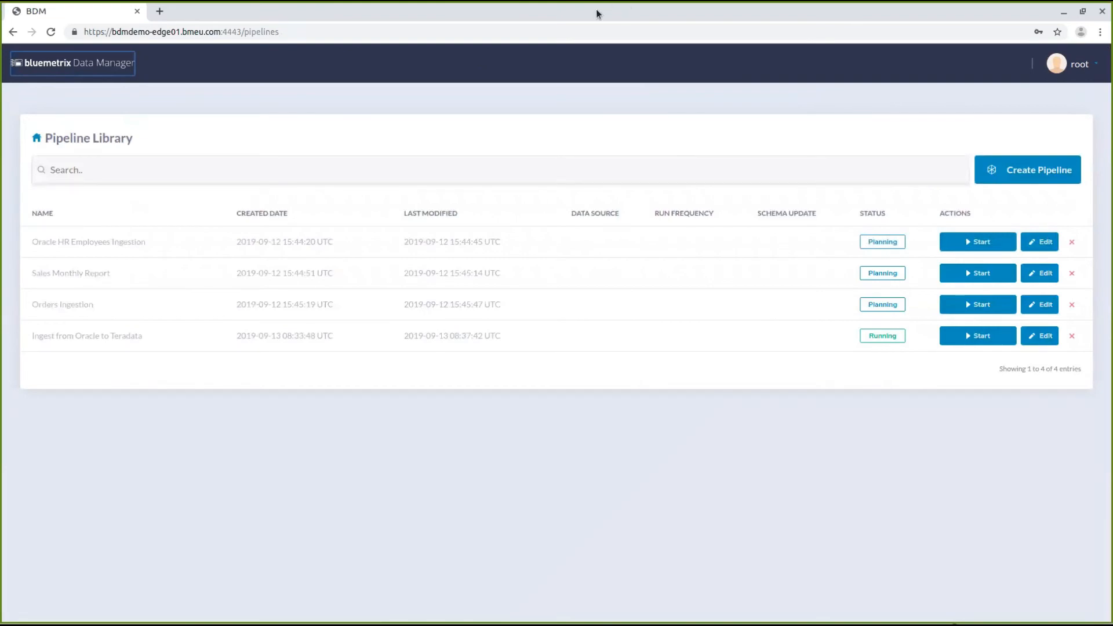
# Open the finished pipeline's logs, read through the standard output, and return to the pipeline library
pyautogui.click(881, 341)
pyautogui.scroll(-2, 596, 312)
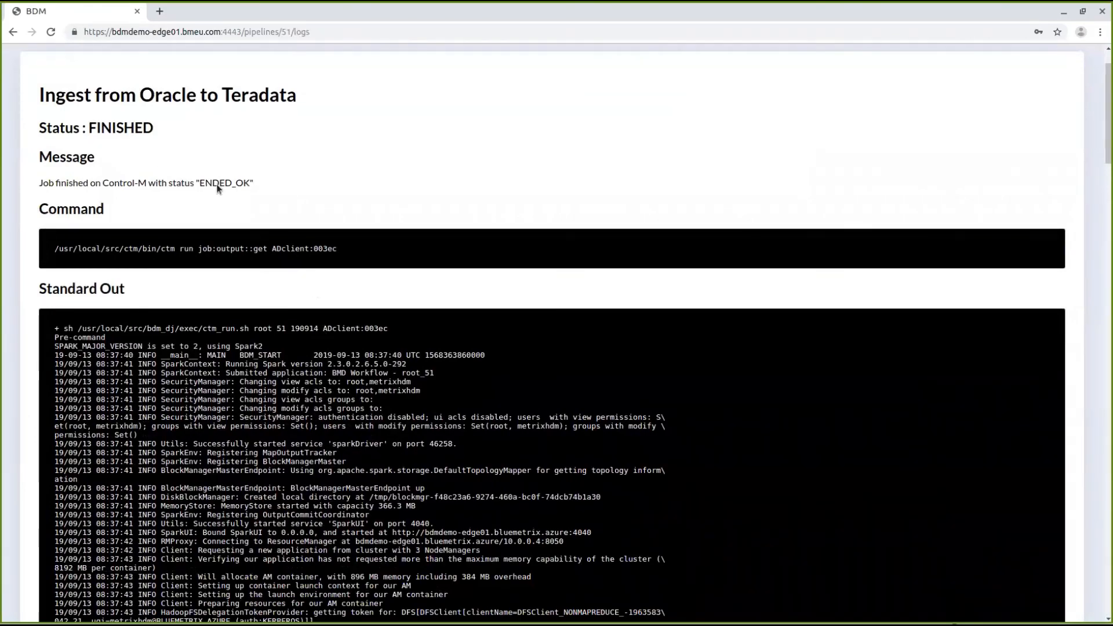
pyautogui.scroll(-8, 456, 233)
pyautogui.scroll(-20, 455, 234)
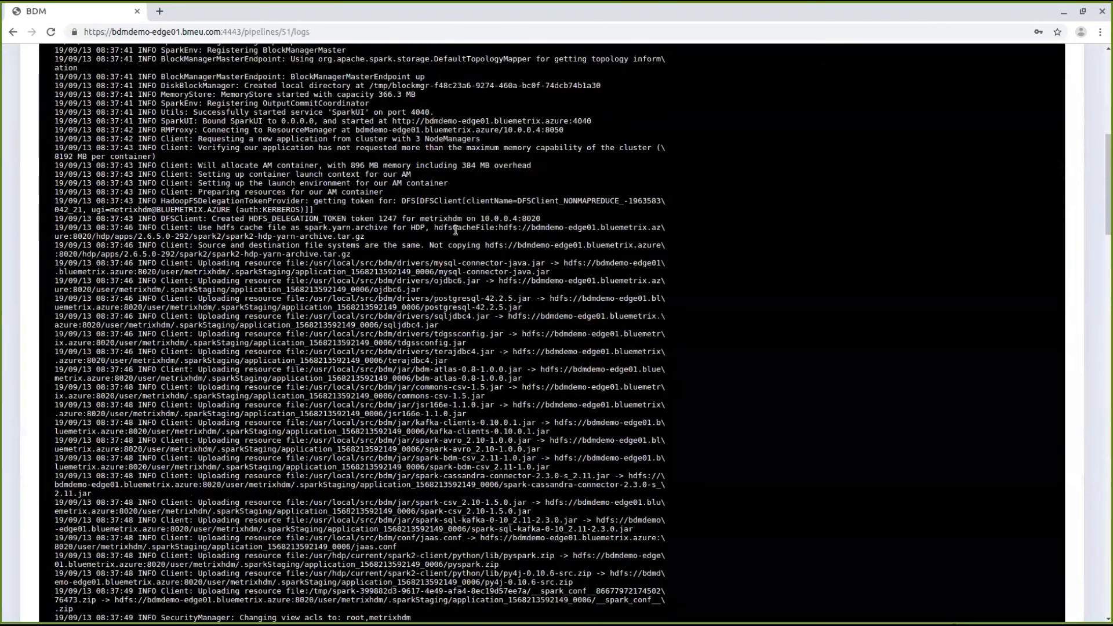
pyautogui.scroll(-20, 455, 231)
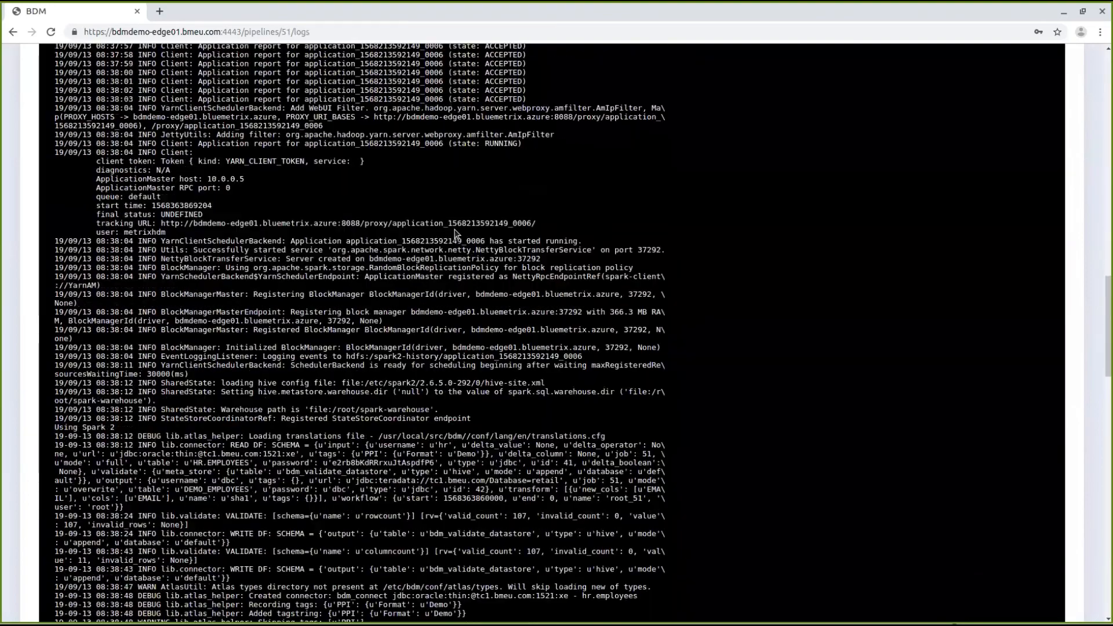
pyautogui.scroll(-18, 455, 231)
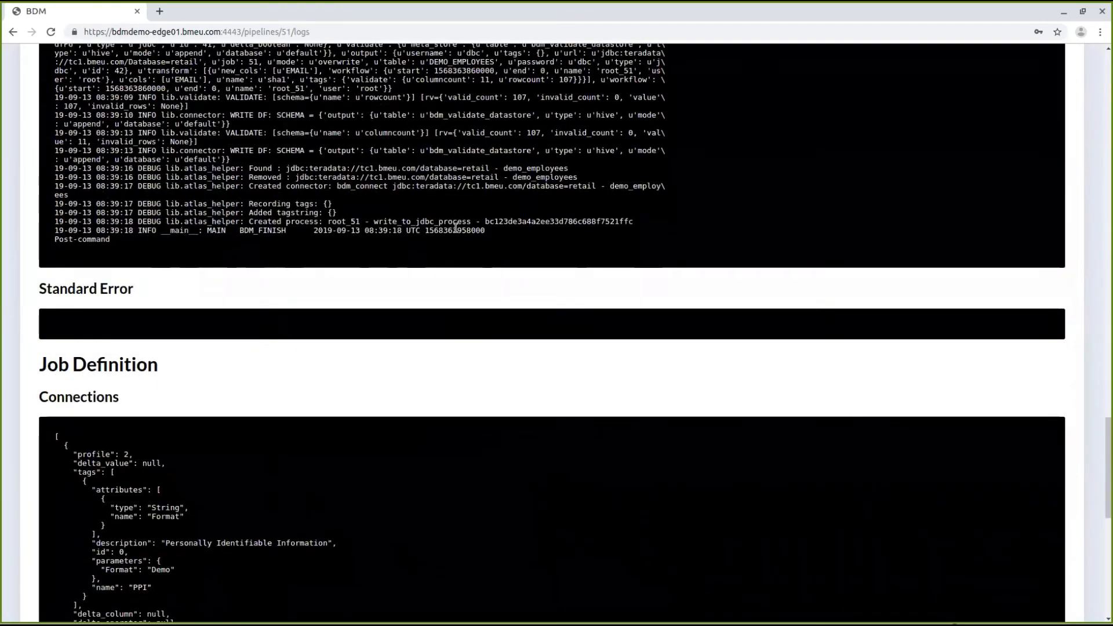
pyautogui.scroll(10, 457, 230)
pyautogui.scroll(20, 458, 231)
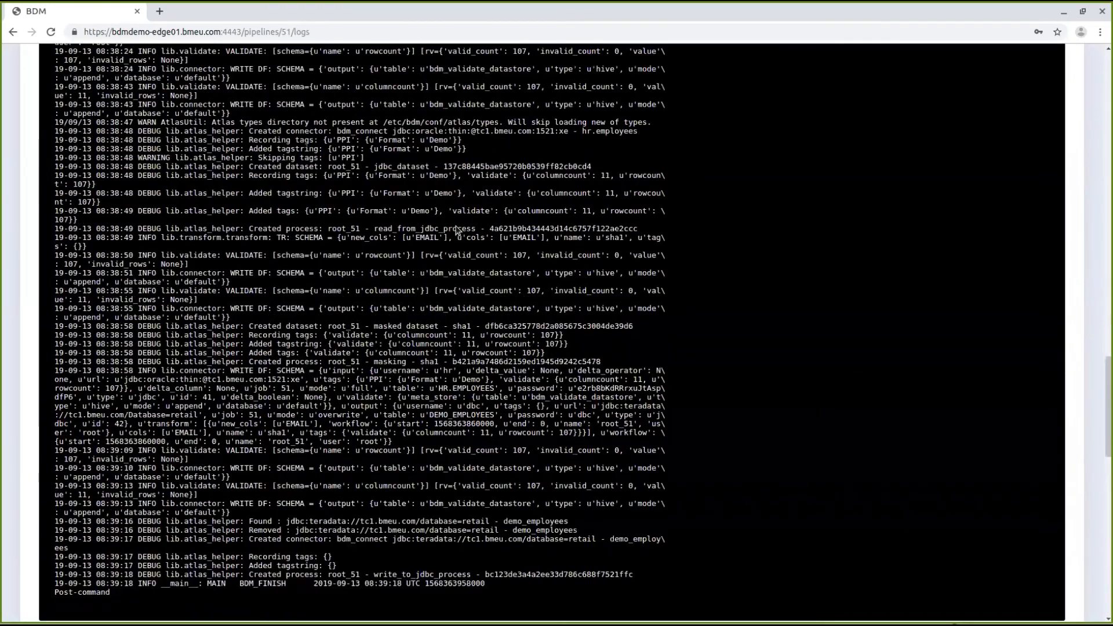
pyautogui.scroll(6, 457, 230)
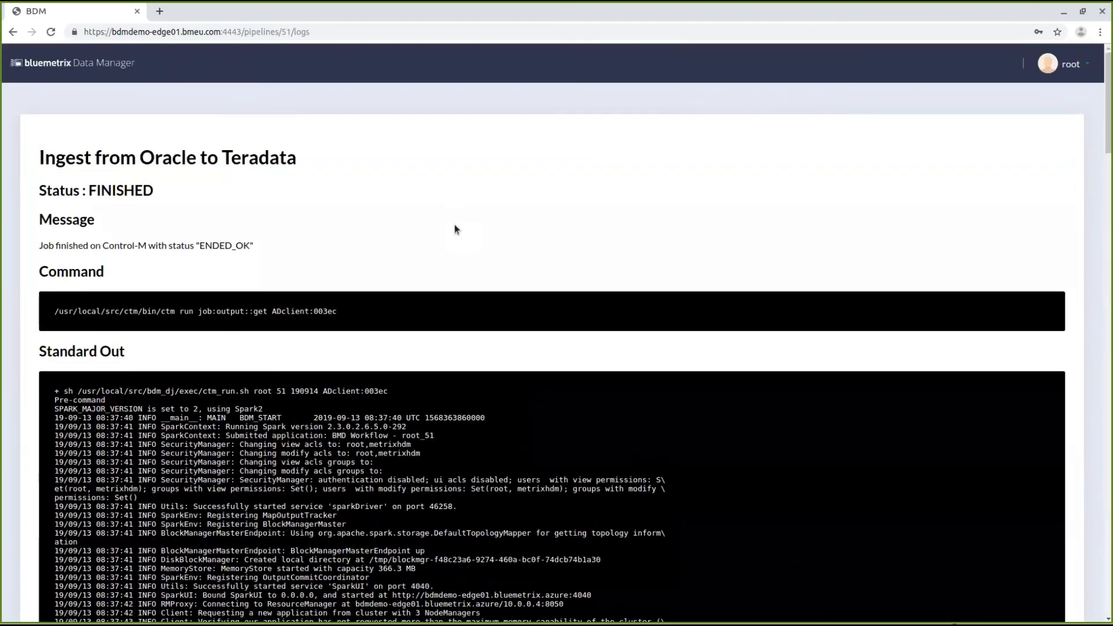
pyautogui.click(124, 67)
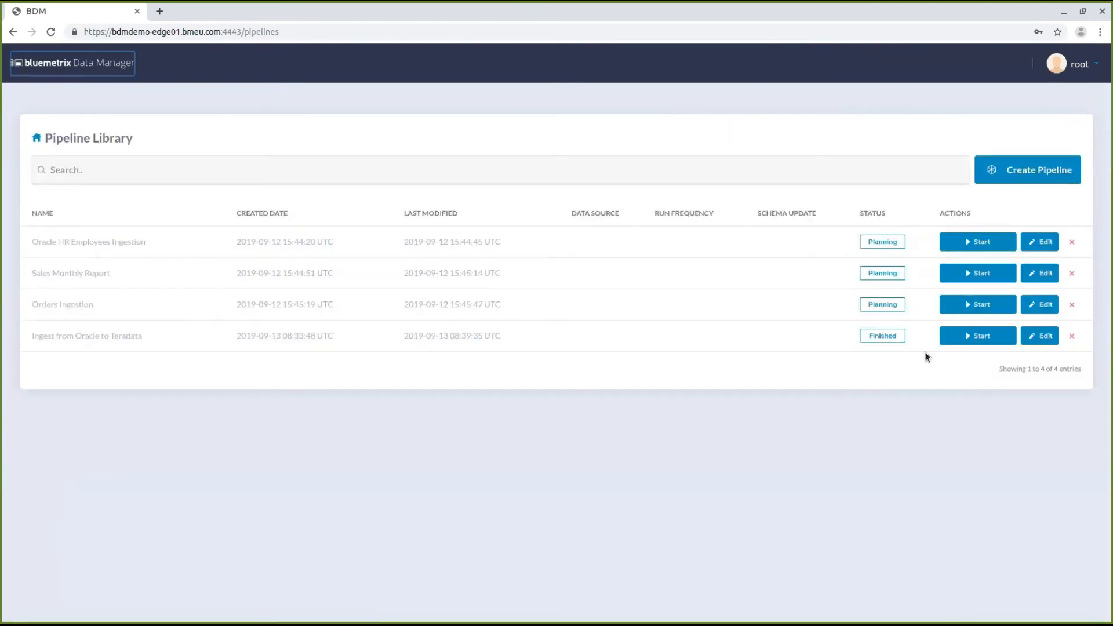